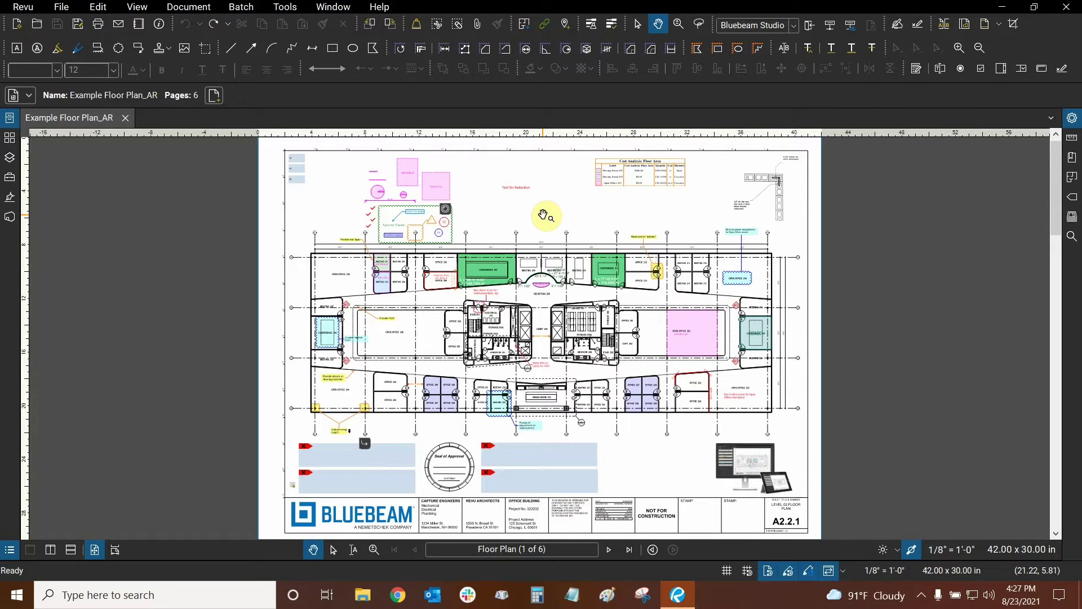
right_click(999, 45)
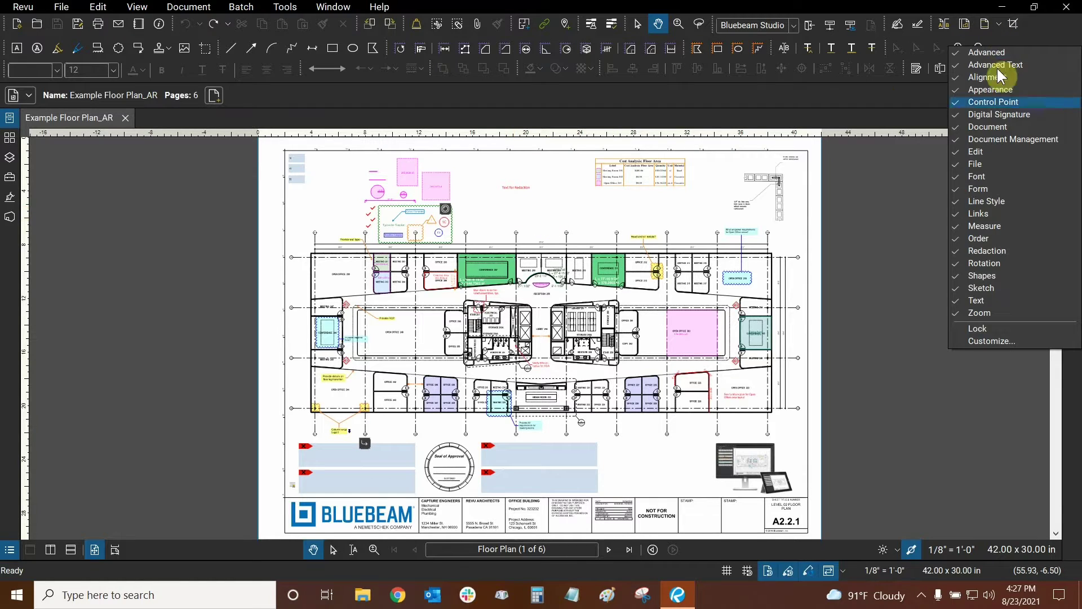
left_click(631, 82)
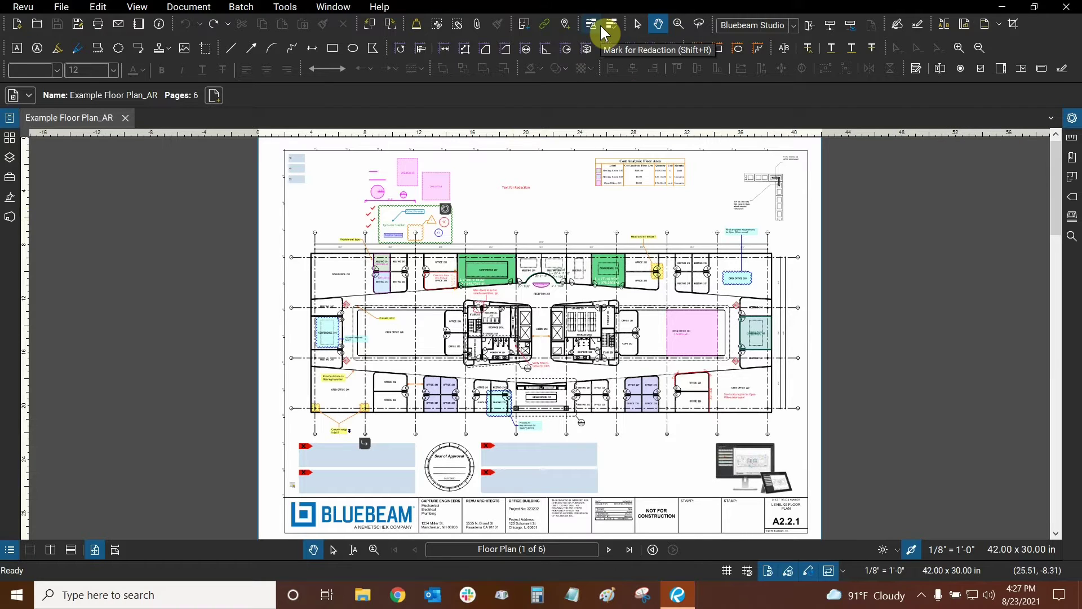
left_click(610, 31)
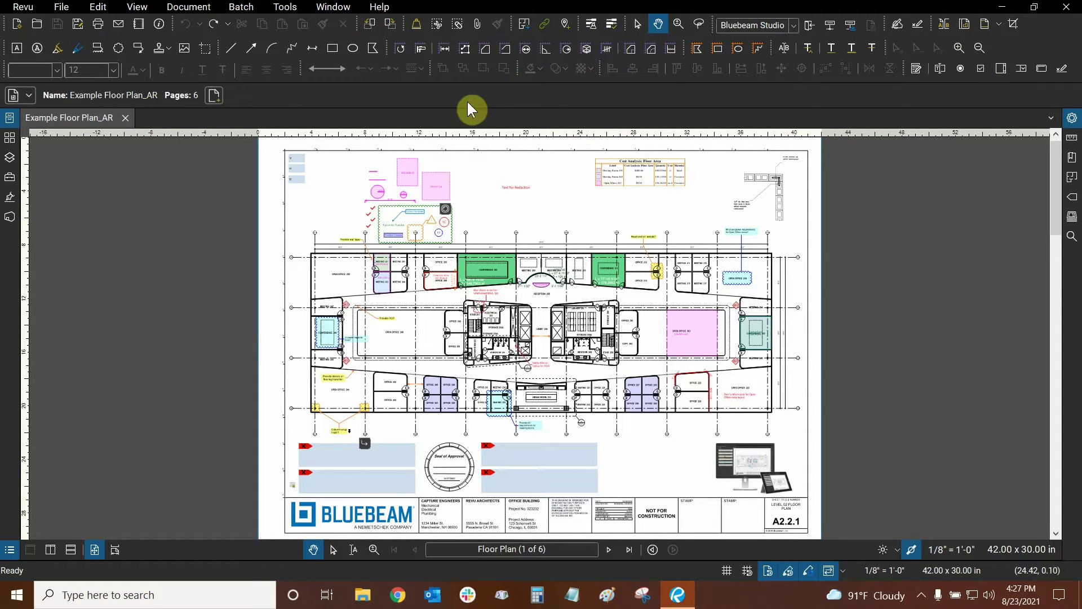
- Select the "OPEN OFFICE 200" room label on the floor plan with the Select Text tool
left_click(99, 8)
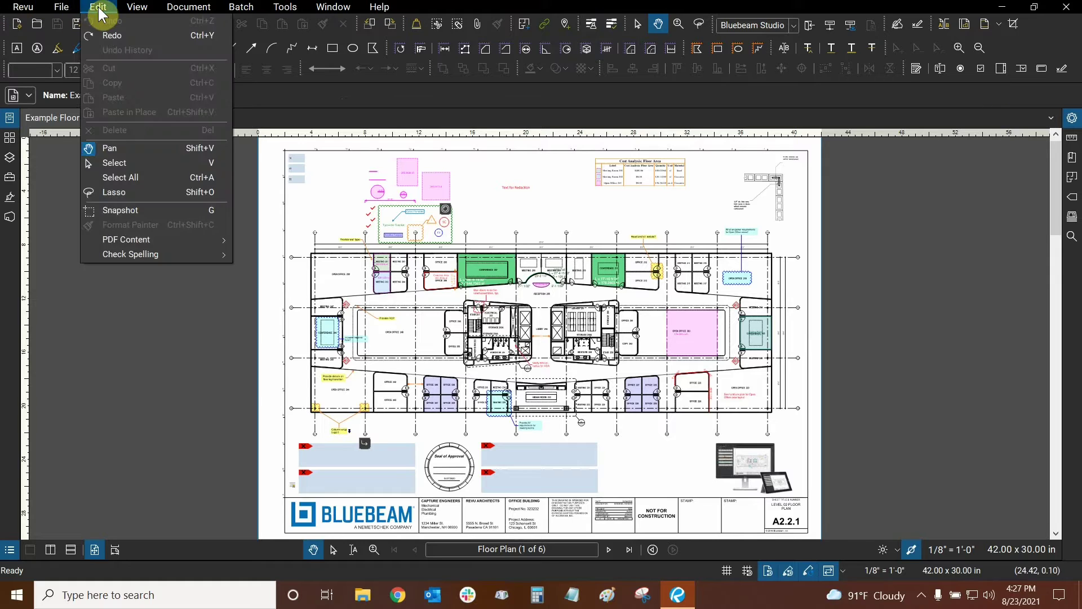
mouse_move(128, 243)
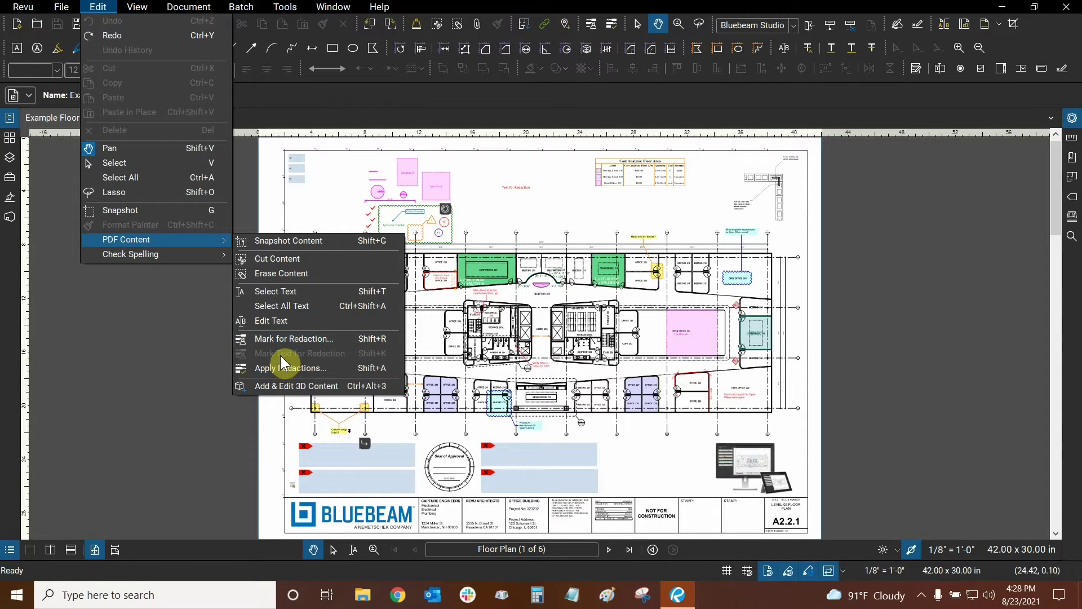
left_click(272, 297)
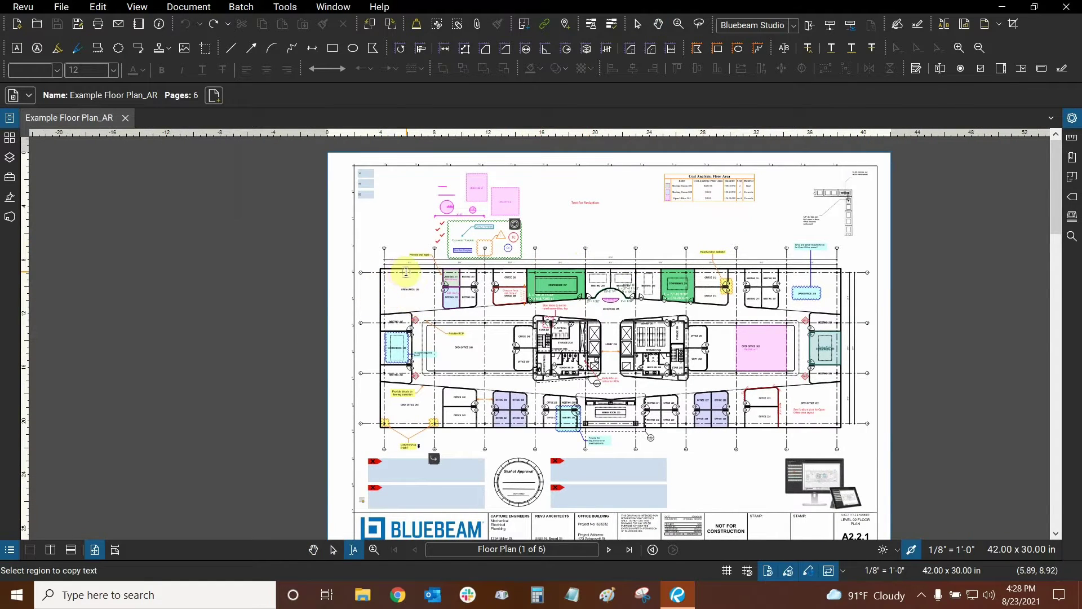
scroll(404, 301, "up", 3)
scroll(427, 295, "up", 5)
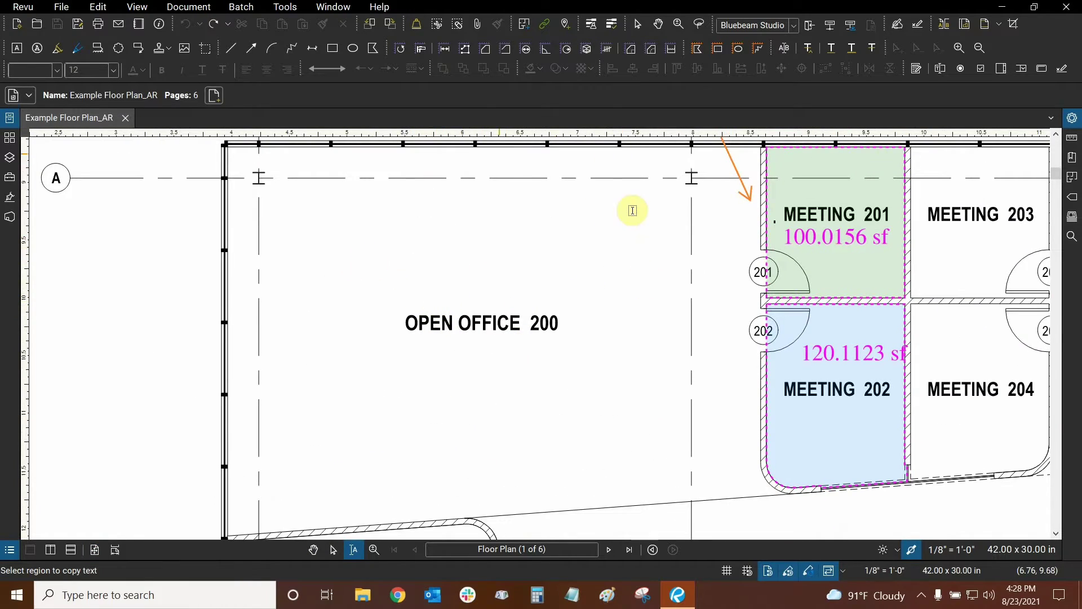
scroll(507, 261, "down", 2)
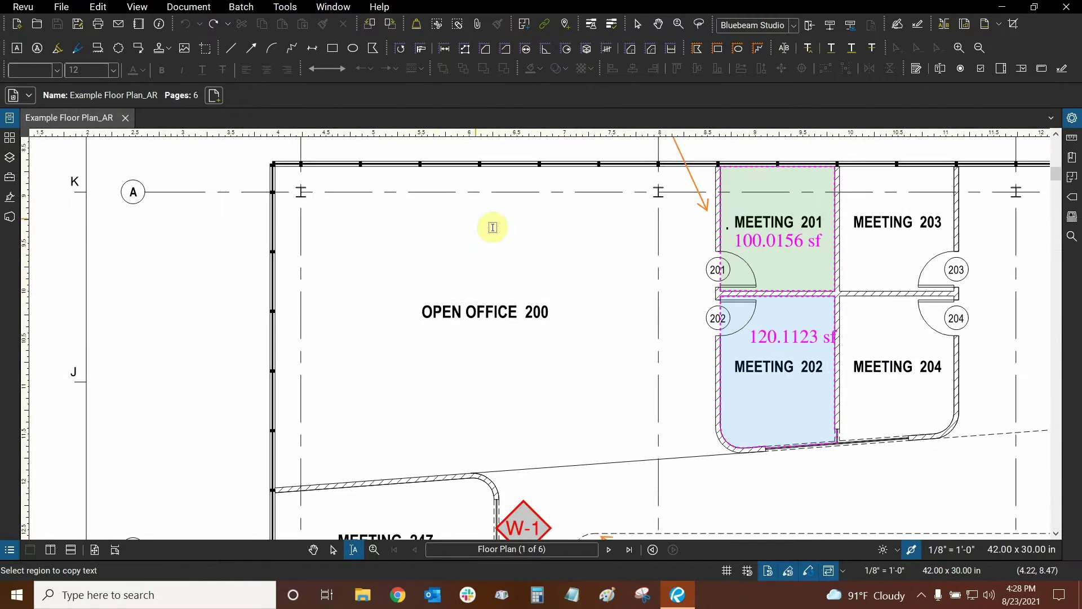
scroll(415, 268, "up", 3)
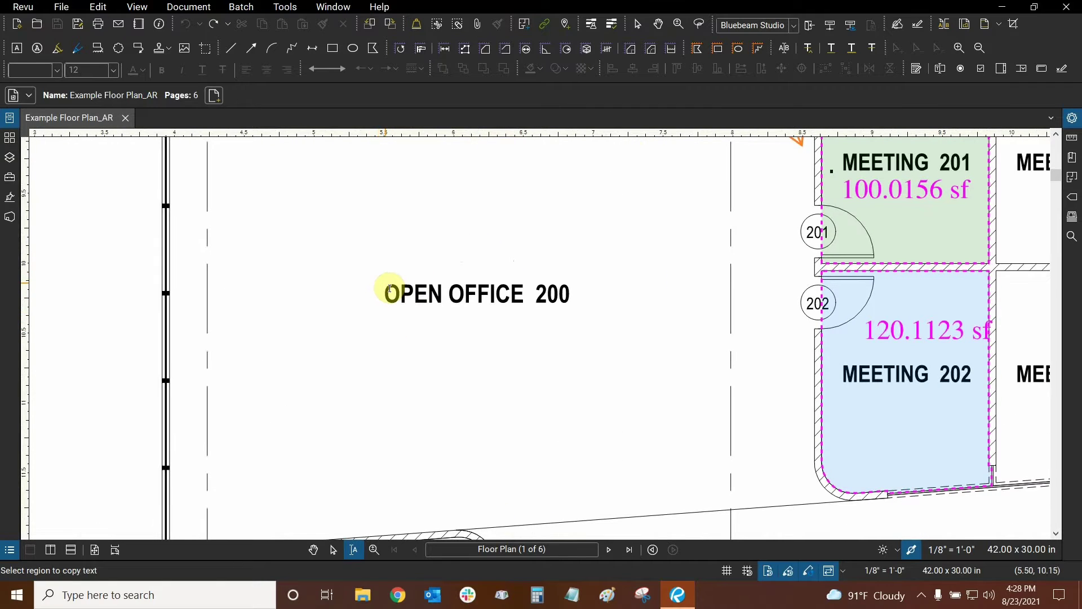
left_click_drag(387, 290, 585, 291)
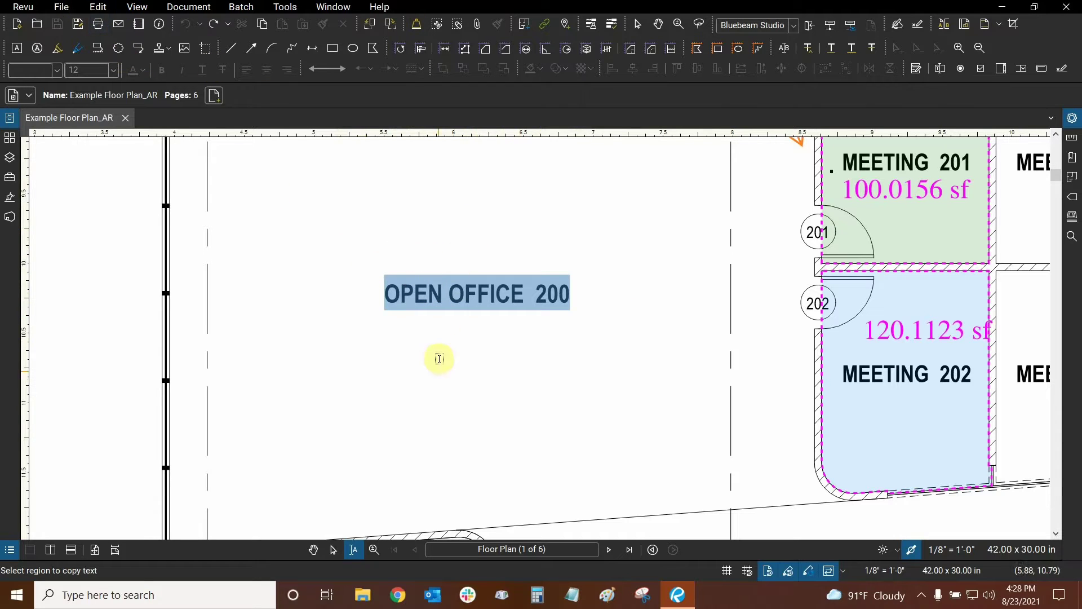
- Mark the selected "OPEN OFFICE 200" text for redaction and check the marked area up close
right_click(475, 286)
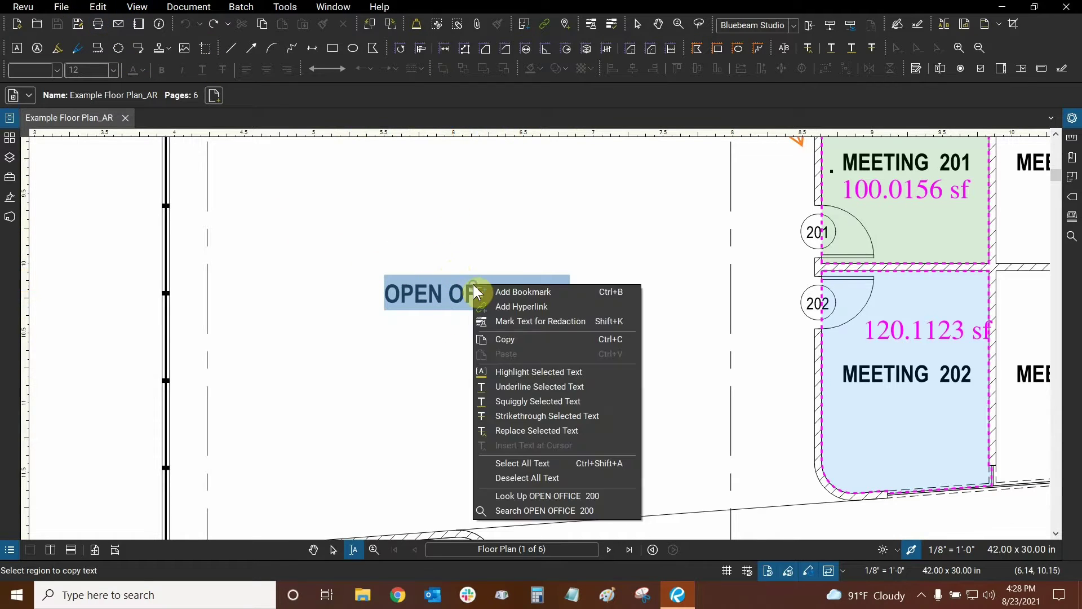
left_click(483, 11)
left_click(102, 8)
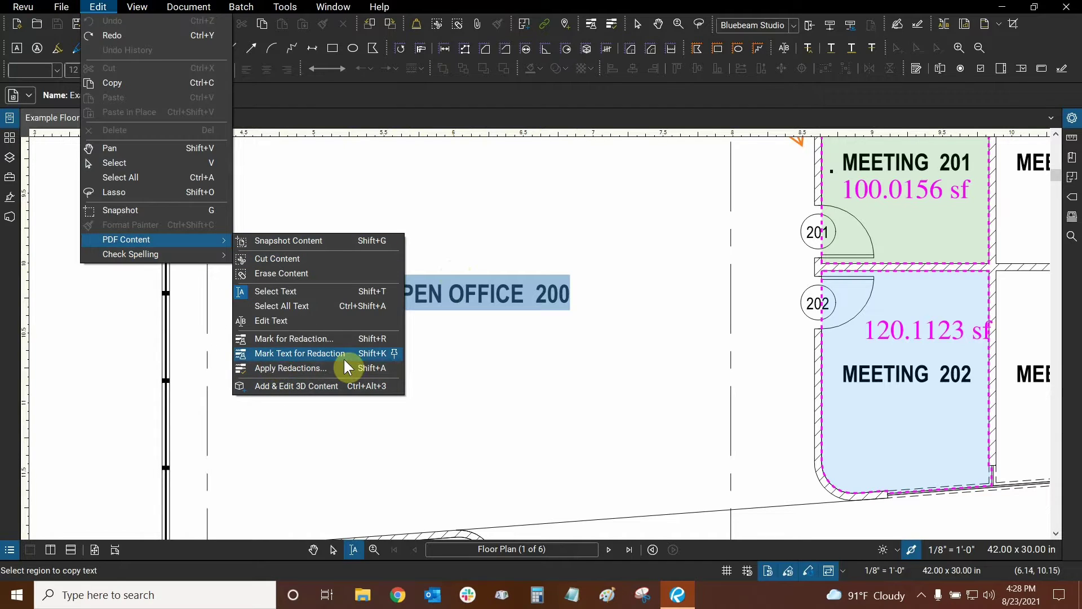
left_click(304, 355)
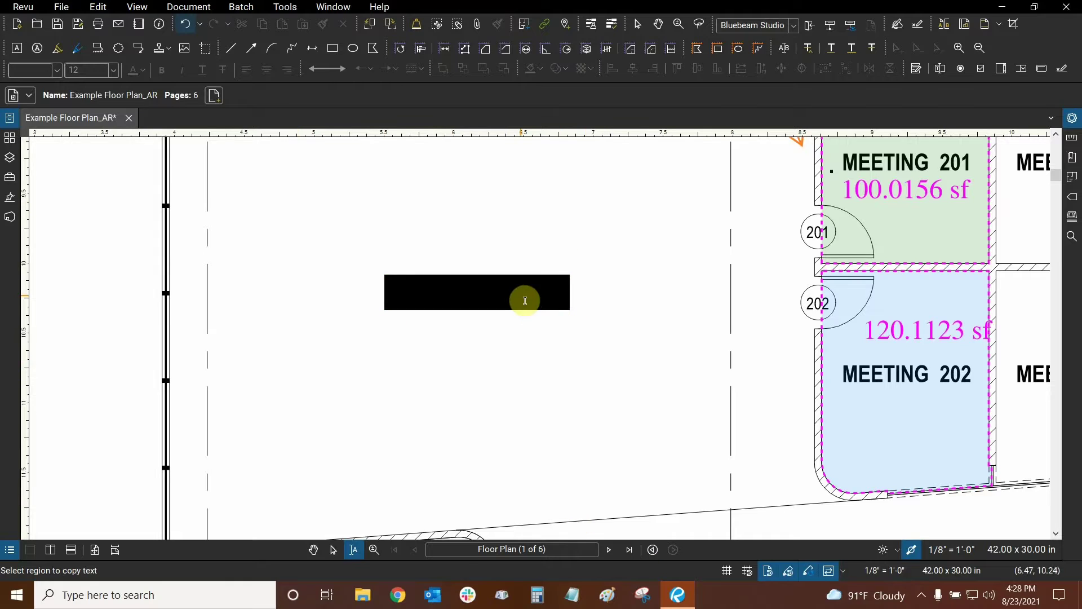
scroll(408, 368, "up", 1)
scroll(428, 375, "up", 1)
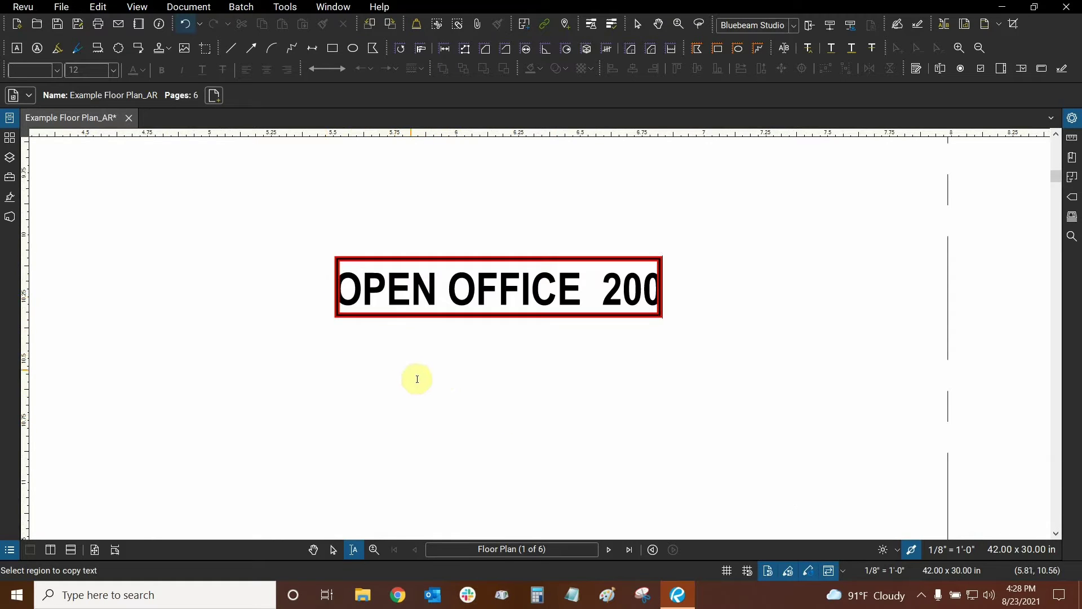
scroll(415, 374, "down", 2)
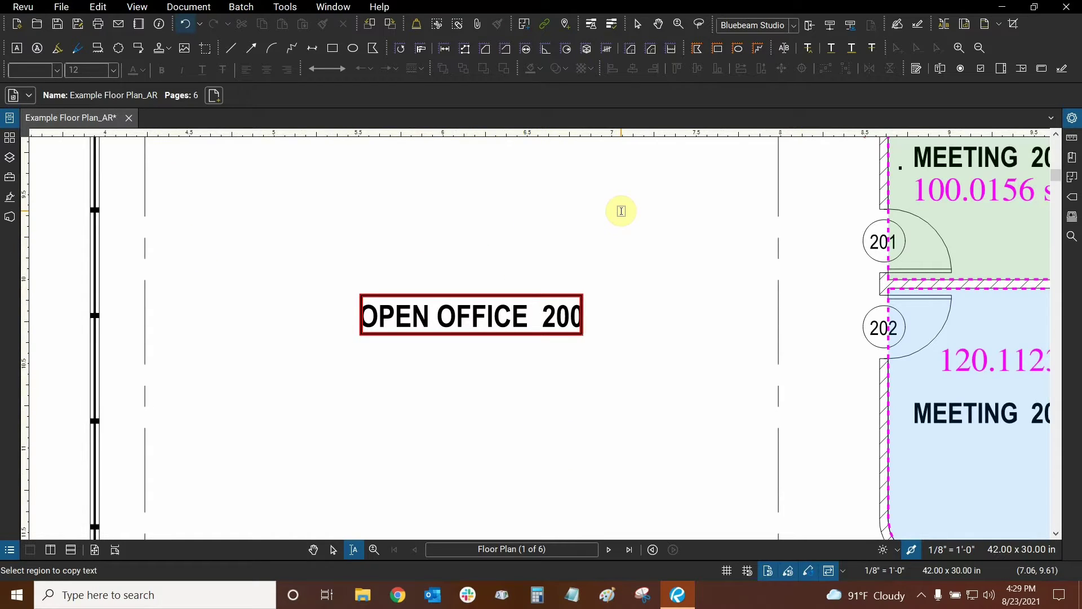
- Start the Mark for Redaction tool at the red "Text for Redaction" note above the floor plan and acknowledge its notice
scroll(549, 248, "down", 3)
scroll(541, 244, "down", 1)
left_click_drag(526, 236, 366, 411)
left_click_drag(891, 205, 682, 241)
scroll(681, 240, "down", 3)
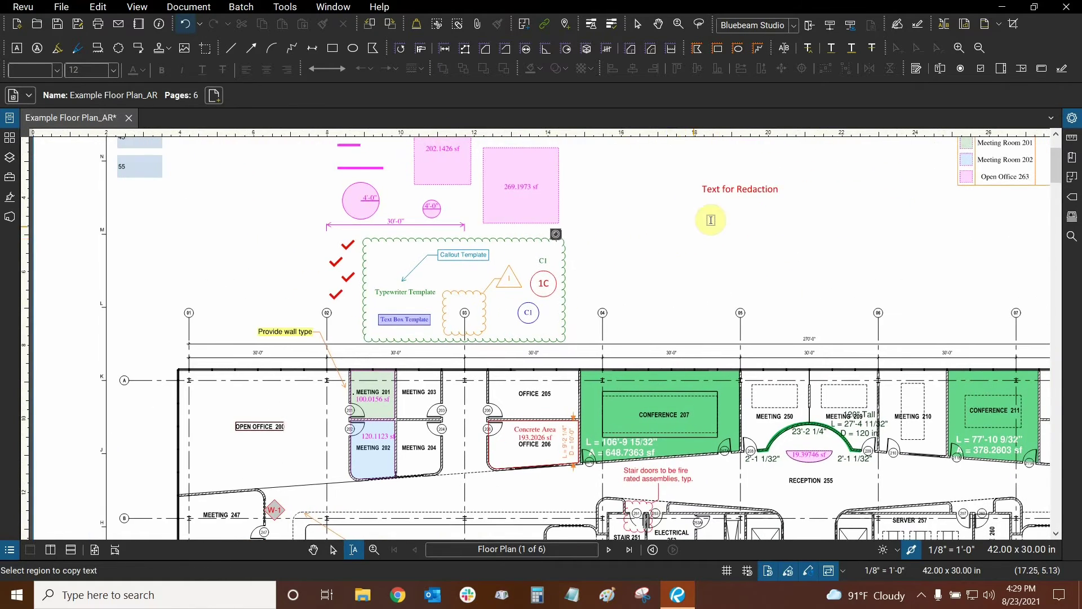
scroll(580, 258, "down", 1)
scroll(633, 213, "up", 6)
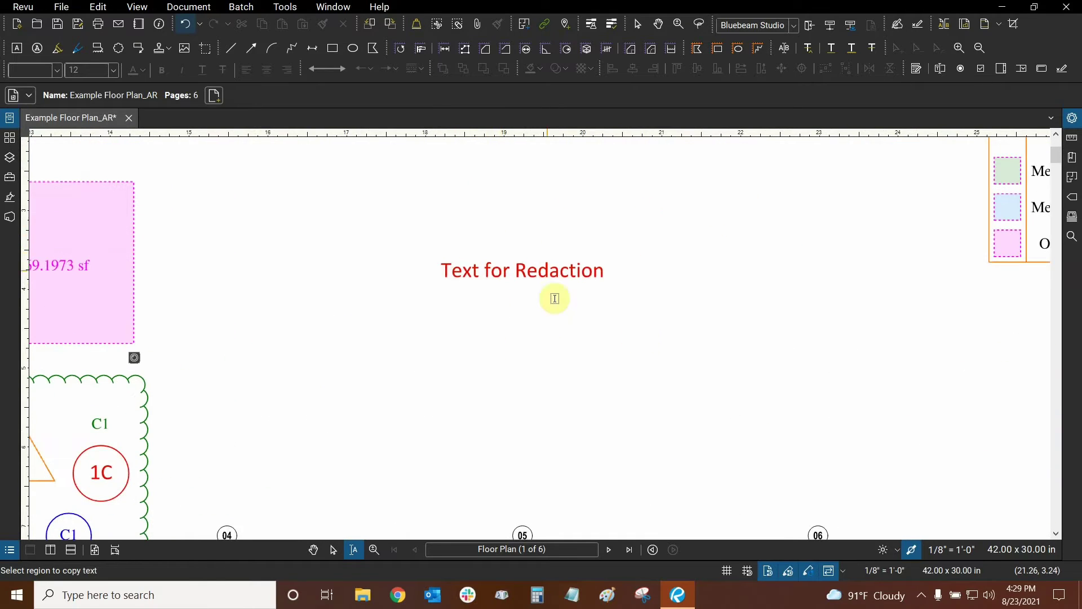
scroll(507, 271, "up", 1)
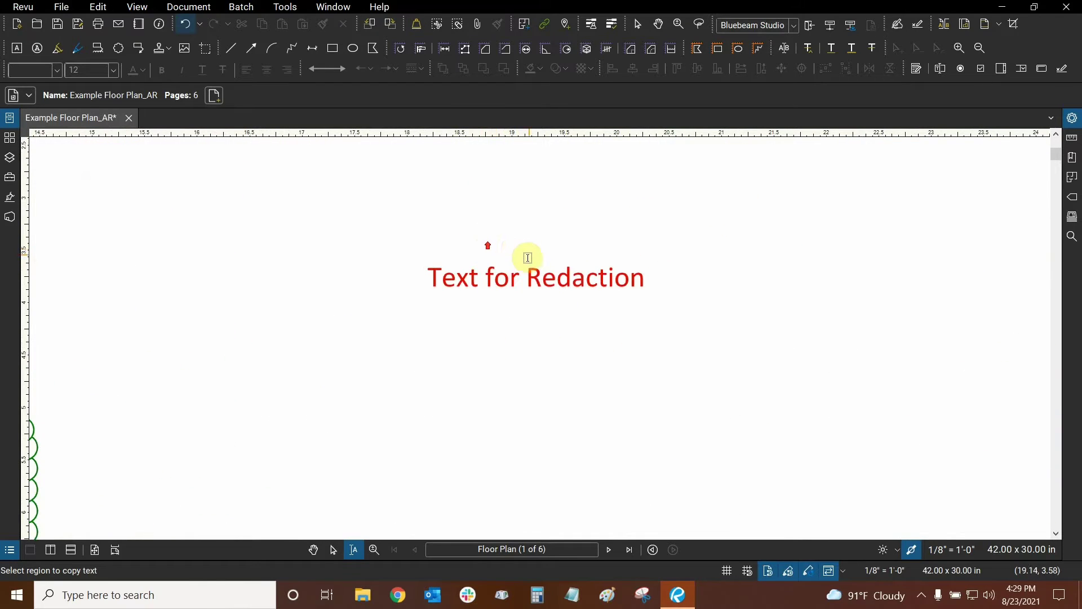
left_click(593, 27)
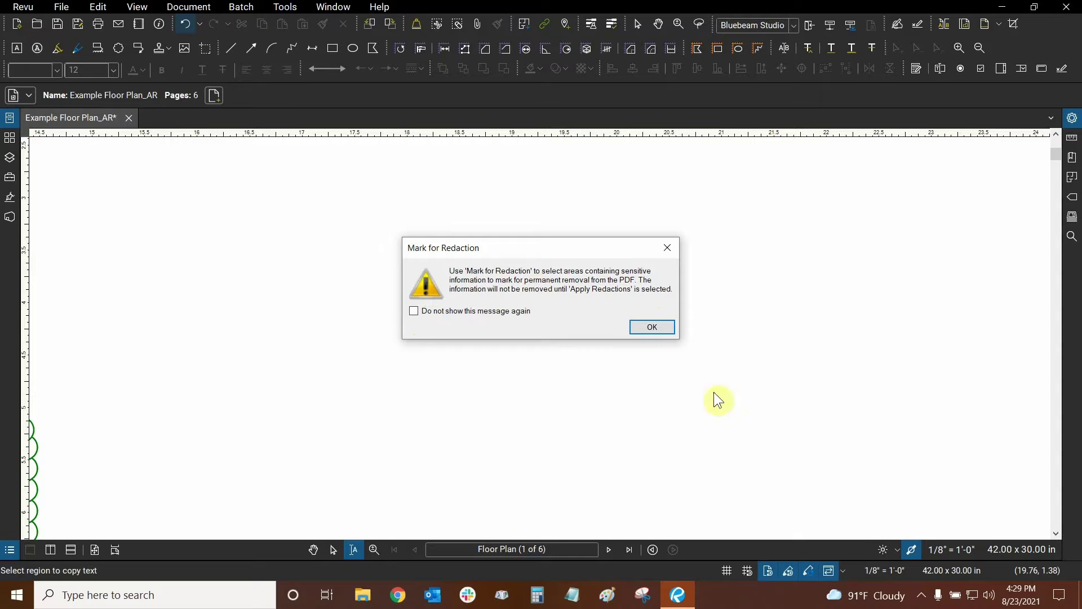
left_click(651, 327)
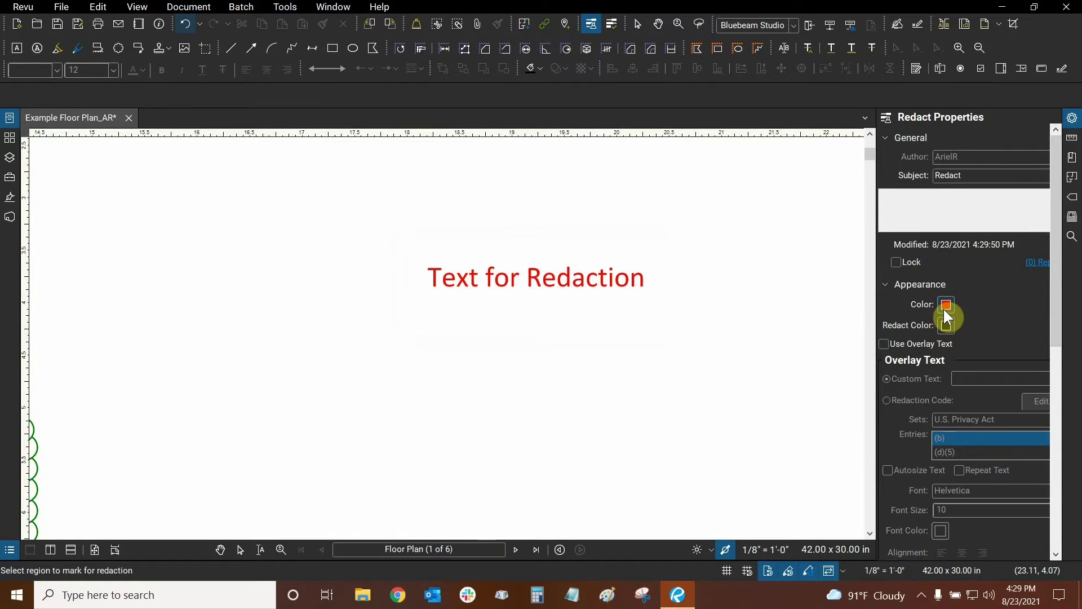
- Examine the redaction properties and compare the outline and redact colors with the marked "OPEN OFFICE 200" label
scroll(952, 317, "down", 5)
scroll(647, 307, "down", 4)
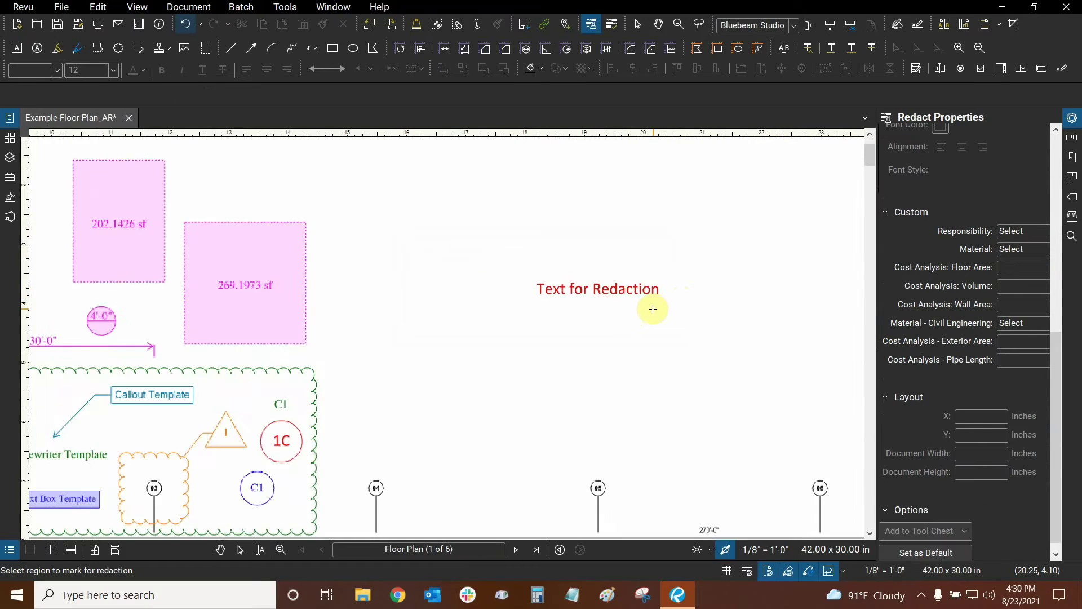
scroll(322, 397, "down", 5)
scroll(290, 338, "up", 8)
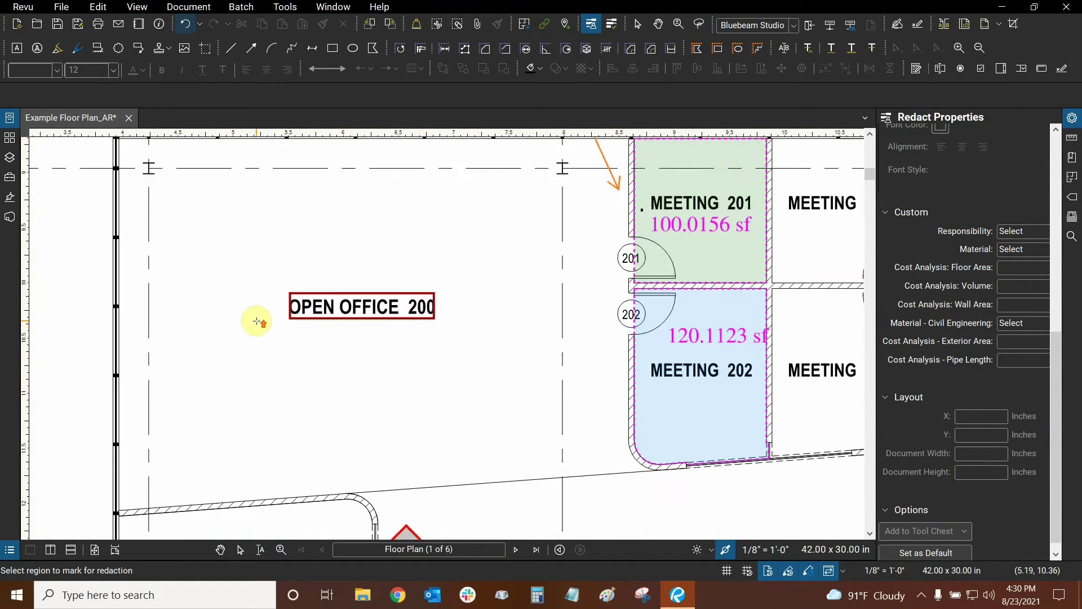
scroll(981, 242, "up", 5)
scroll(980, 241, "up", 2)
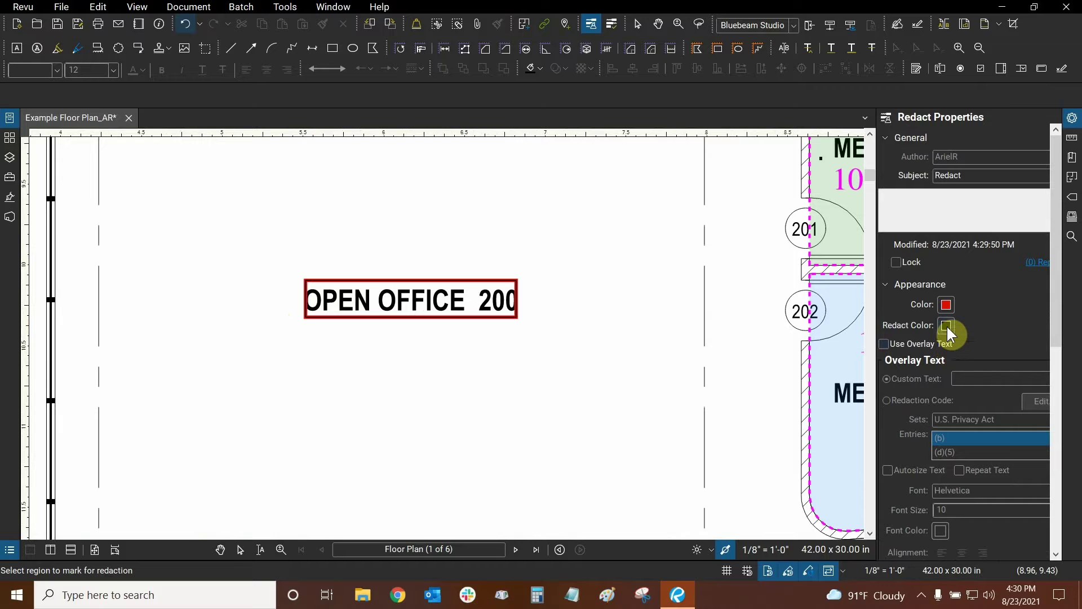
mouse_move(455, 302)
scroll(394, 308, "down", 3)
scroll(395, 308, "down", 4)
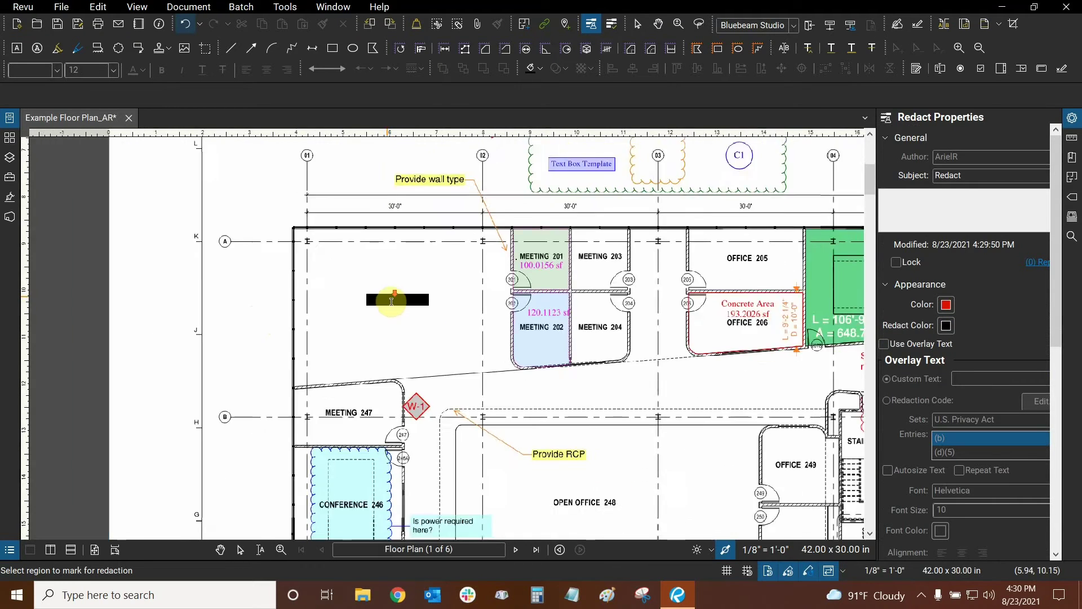
- Mark a rectangular region around the red "Text for Redaction" note for redaction and preview its blackout
scroll(558, 221, "up", 5)
scroll(559, 221, "up", 2)
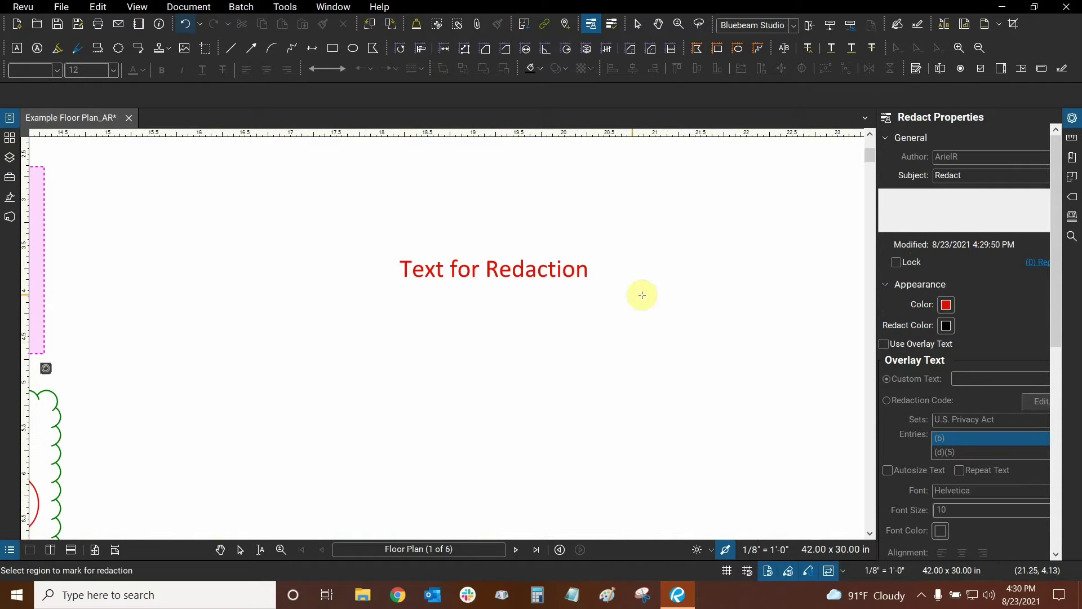
scroll(620, 215, "up", 1)
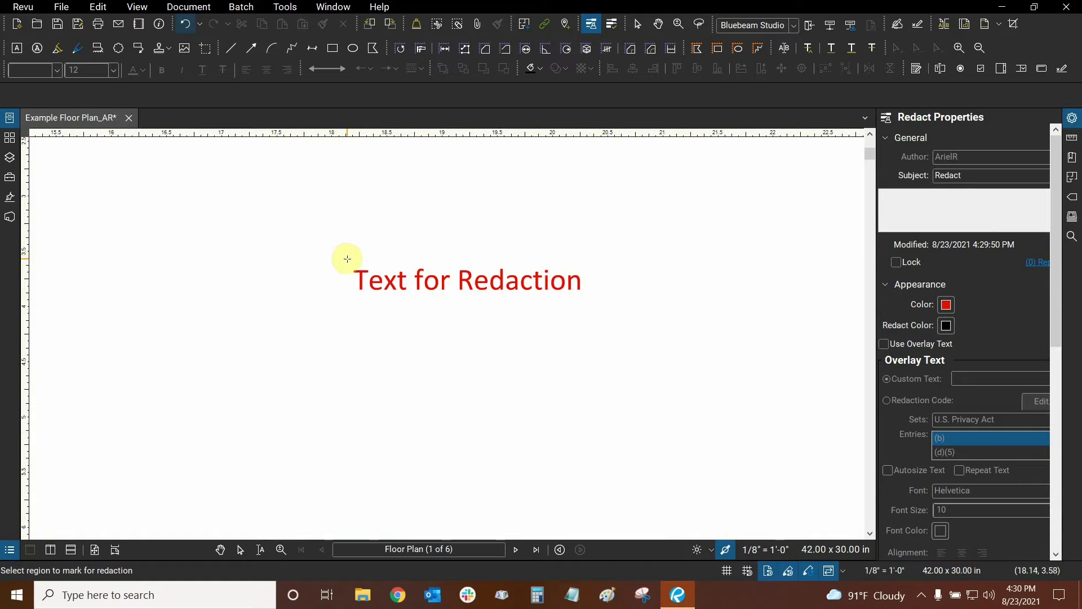
left_click_drag(342, 259, 591, 302)
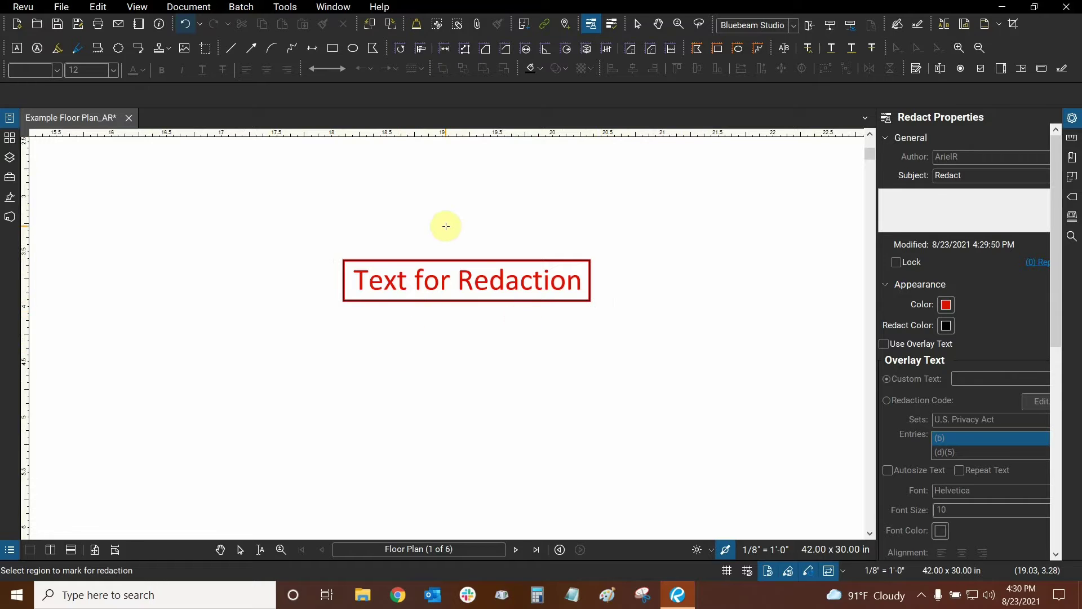
mouse_move(432, 282)
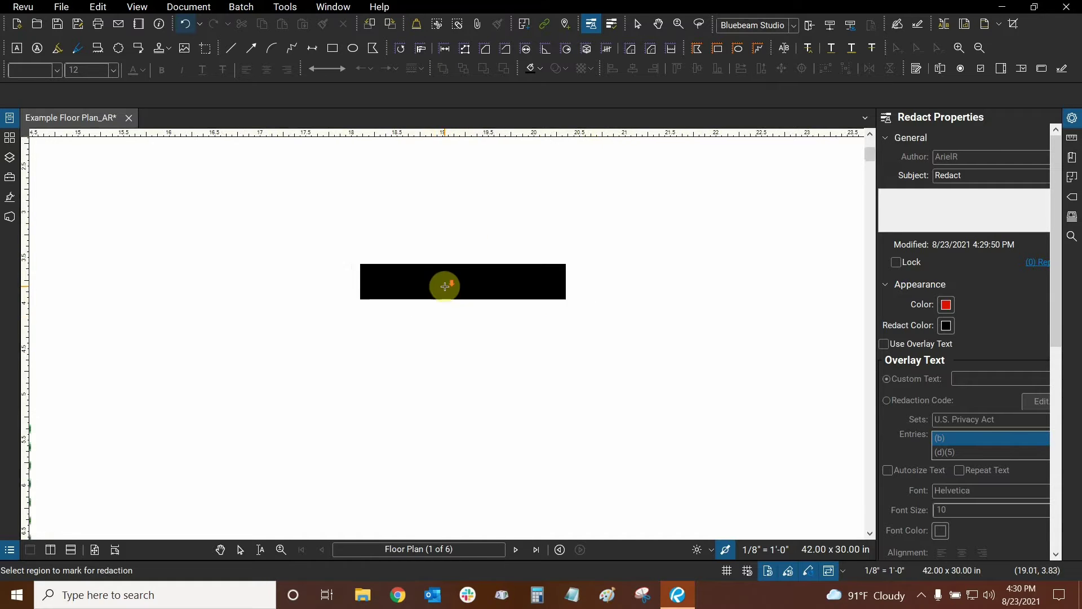
scroll(490, 234, "down", 4)
scroll(491, 232, "down", 3)
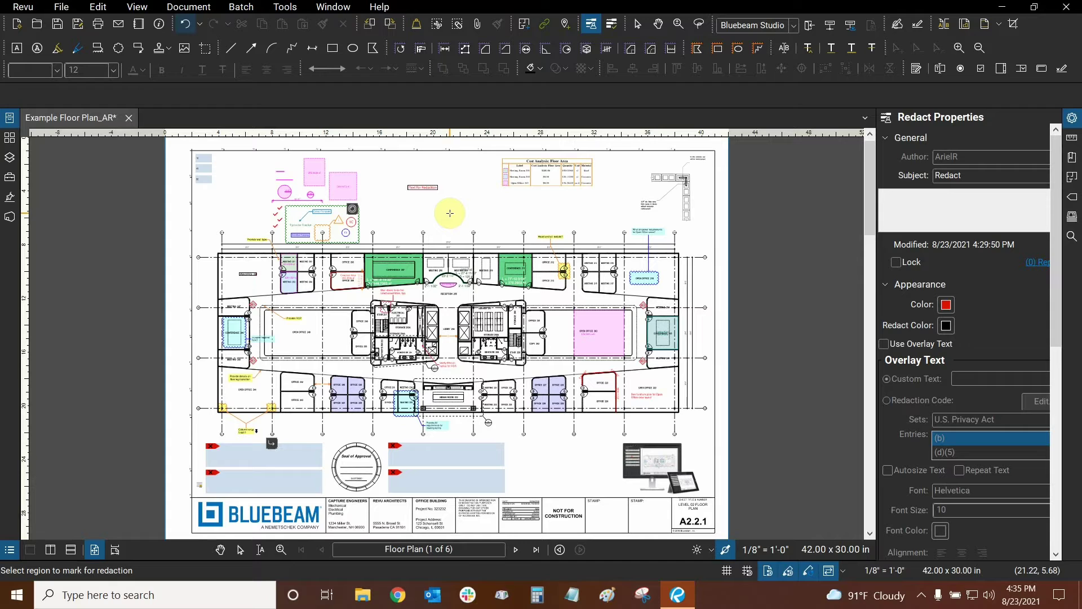
- Leave the Mark for Redaction tool and hide the document properties to widen the drawing view
key("Escape")
left_click_drag(450, 213, 586, 252)
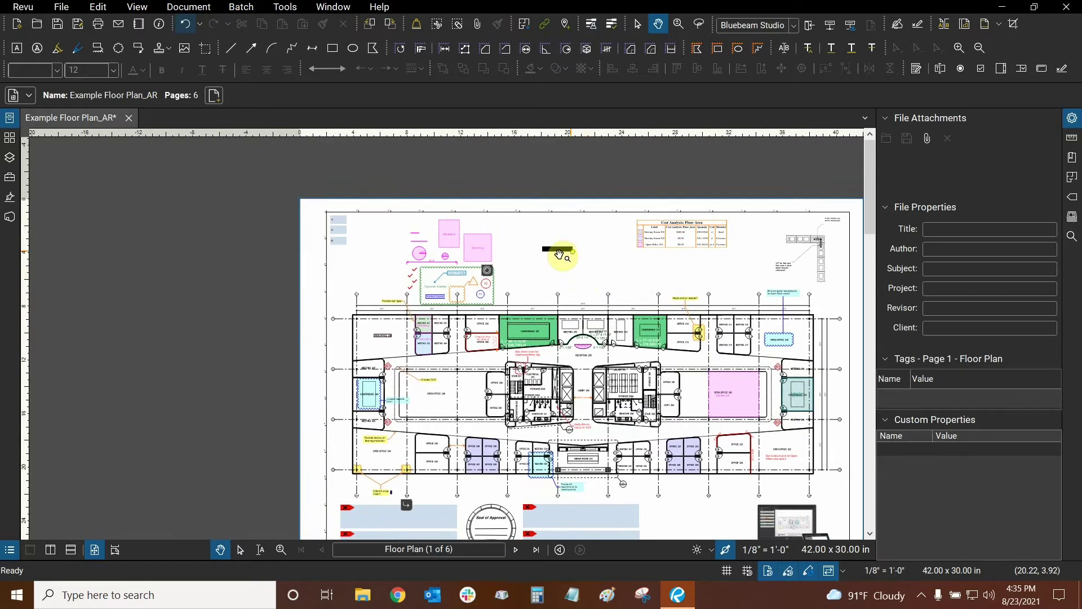
scroll(586, 252, "up", 2)
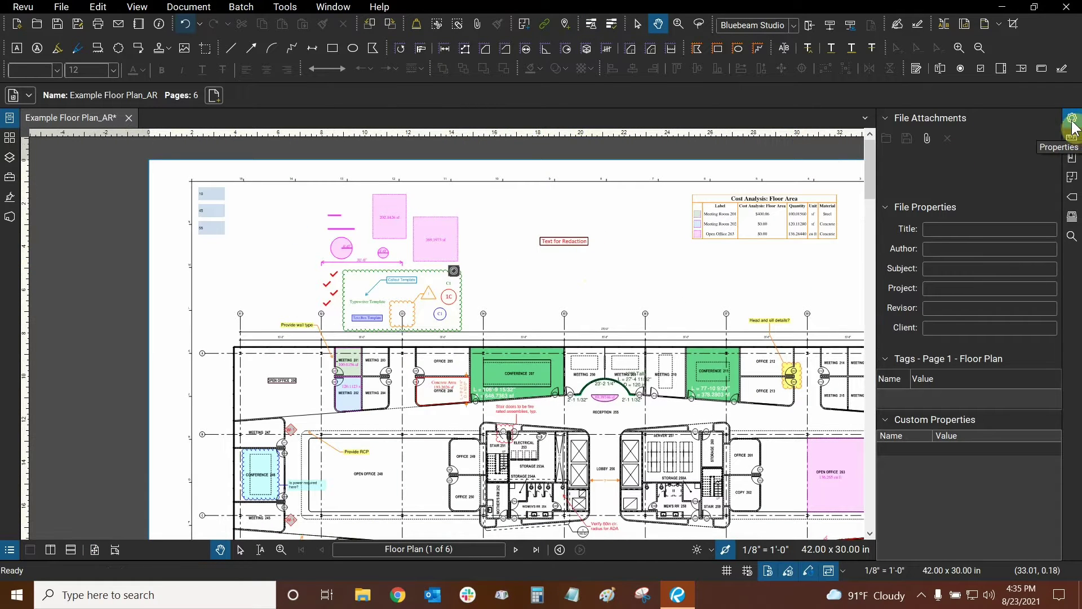
left_click(1071, 121)
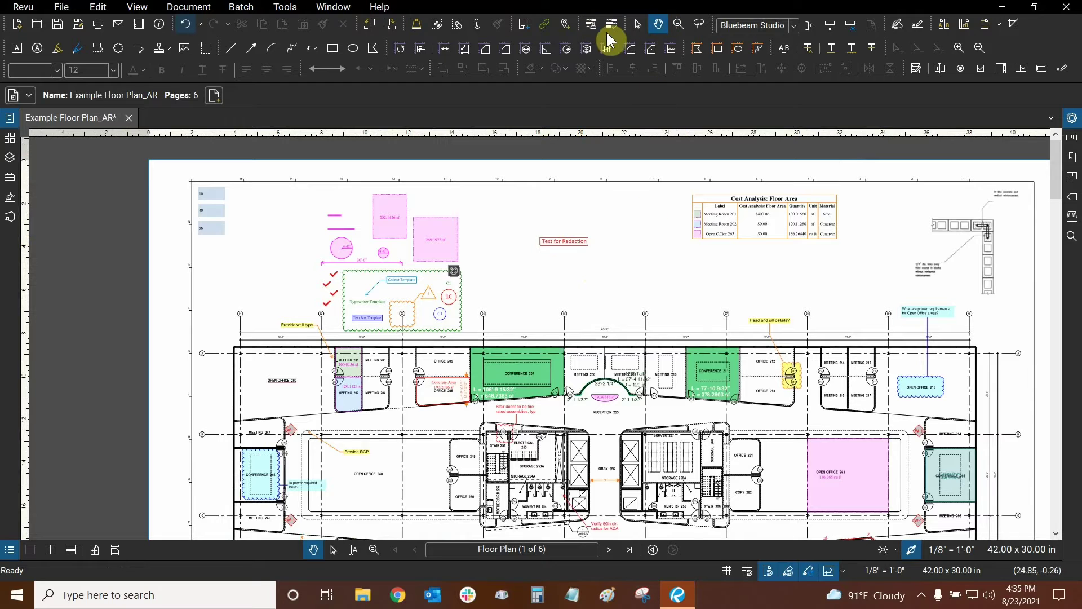
- Review the Apply Redactions page range and deletion options, and close them without applying
left_click(612, 25)
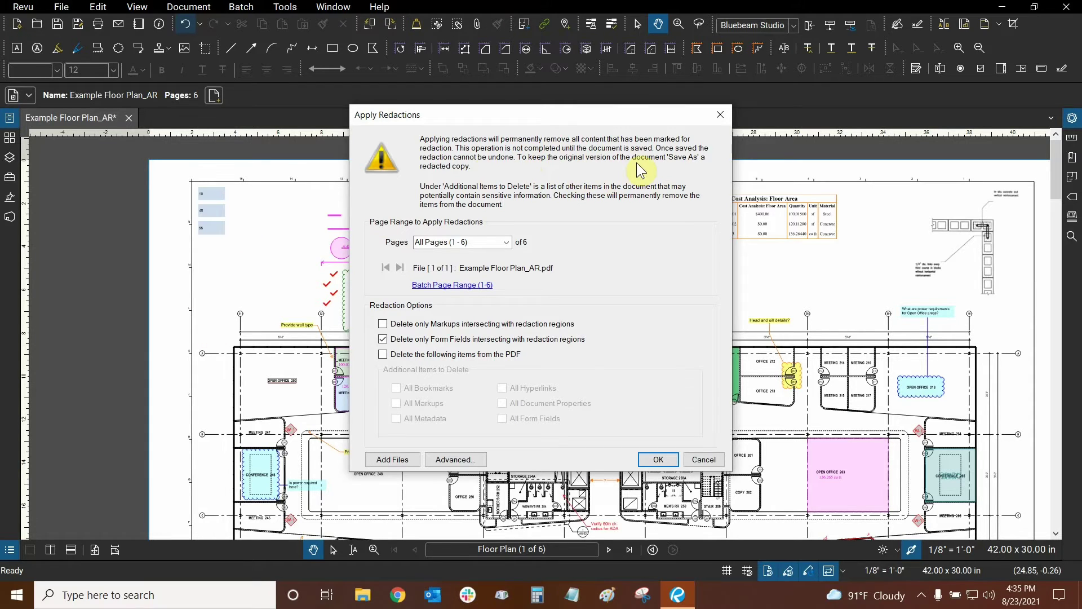
left_click(697, 458)
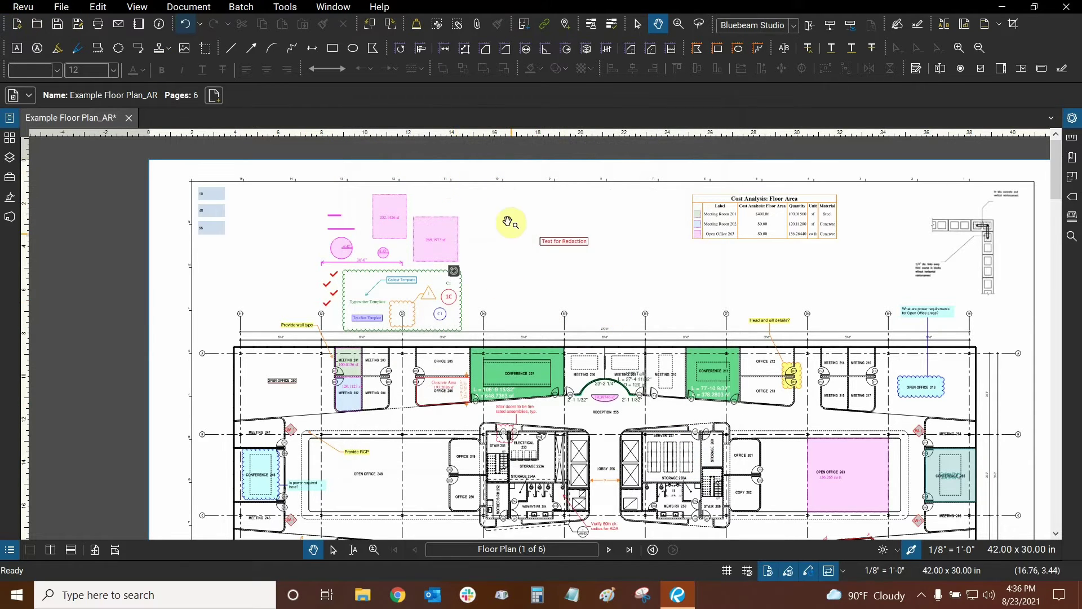
- Save the floor plan PDF, agreeing to continue with the redaction markups still unapplied
scroll(502, 218, "down", 2)
left_click(57, 26)
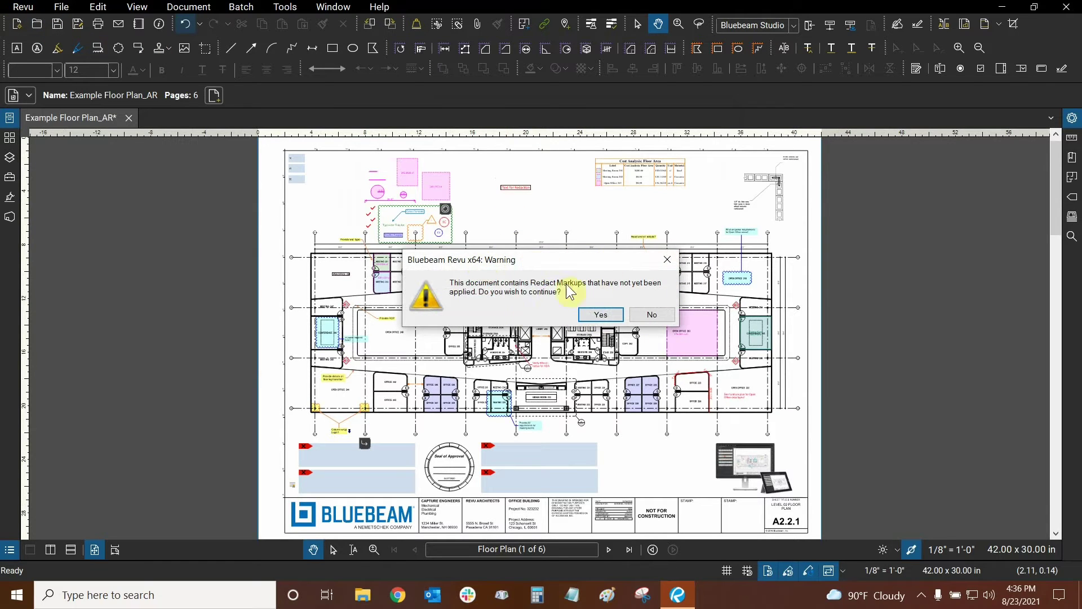
left_click(596, 316)
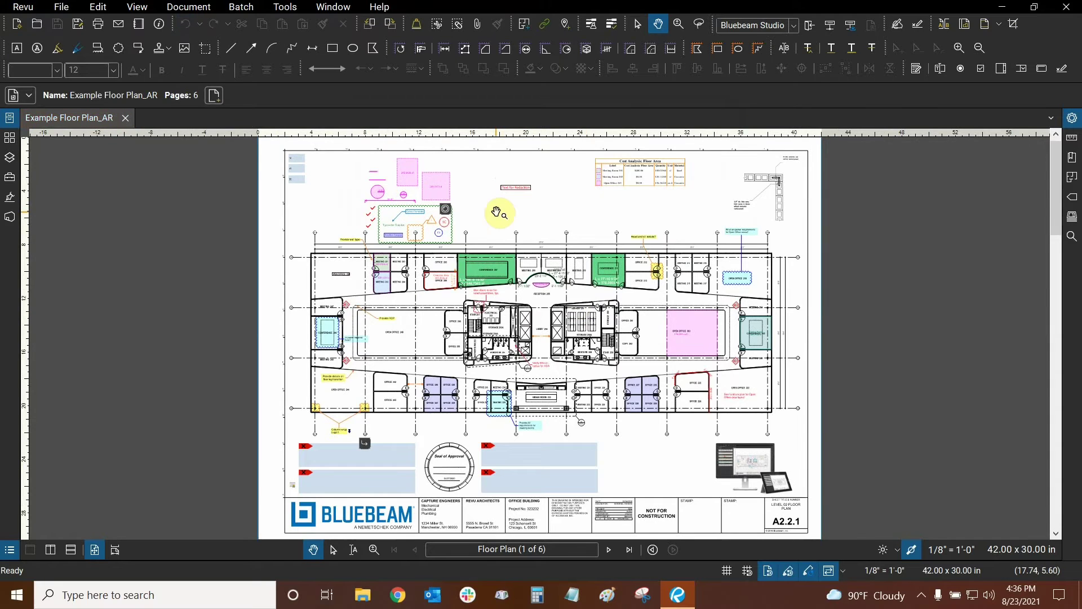
- Save a separate copy of the floor plan as "Example Floor Plan_AR_Redacted.pdf", keeping the unapplied redaction markups
left_click(33, 8)
mouse_move(61, 8)
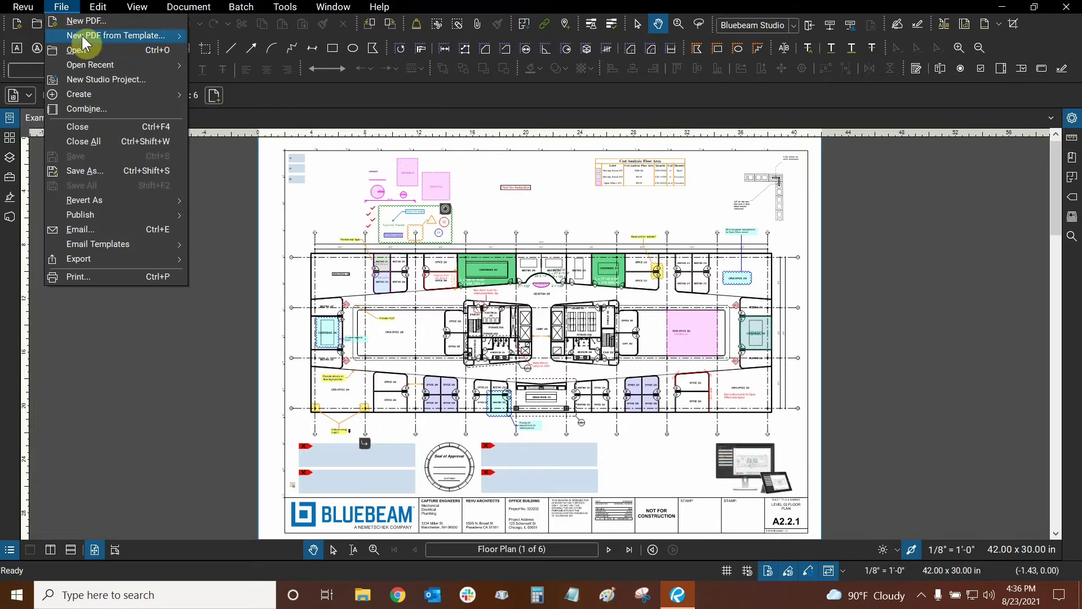
left_click(96, 176)
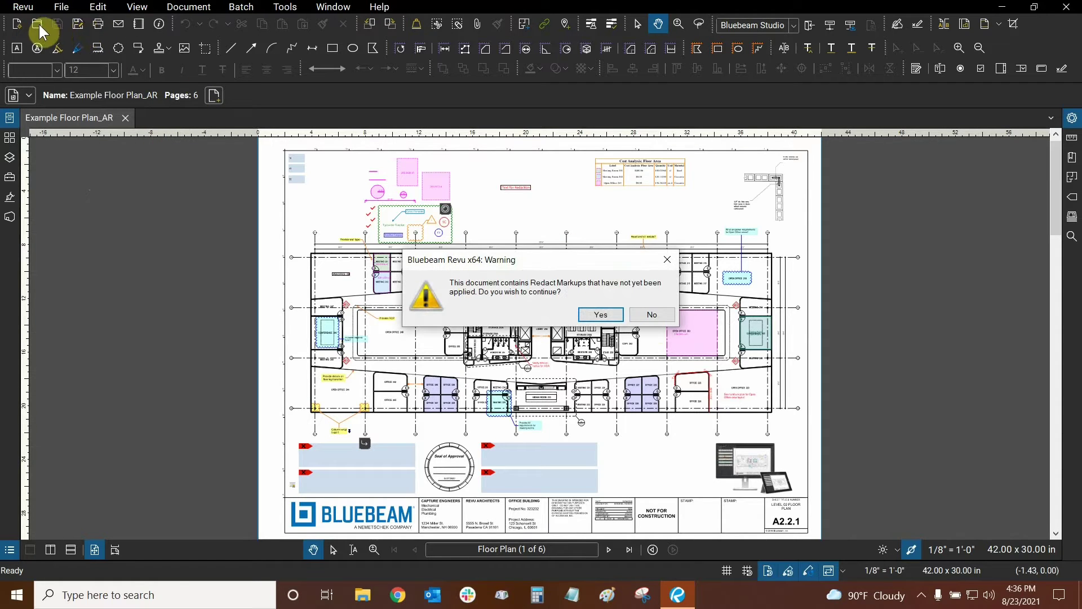
left_click(79, 32)
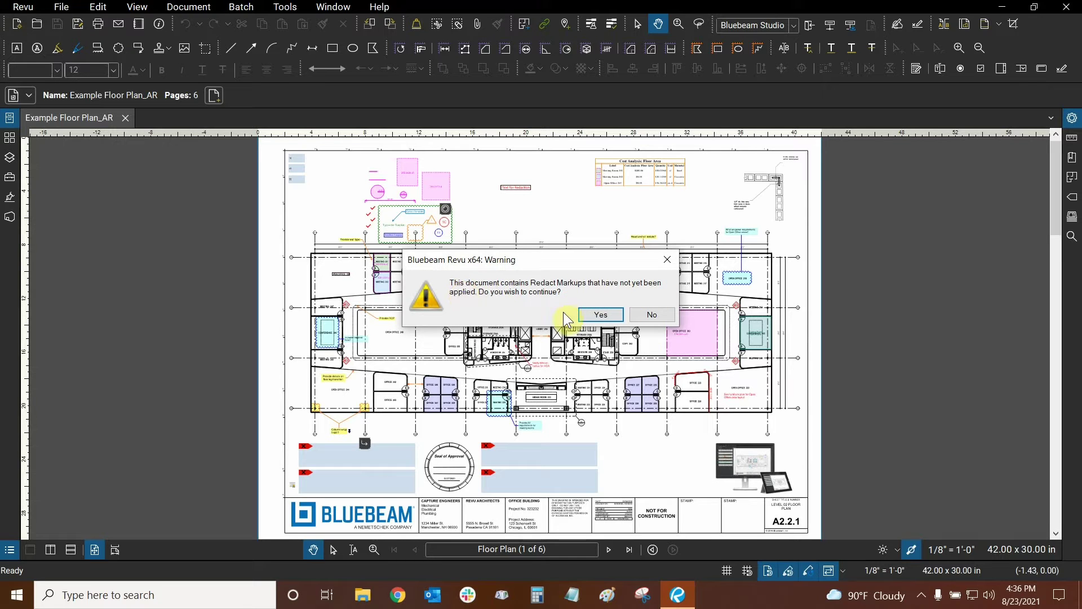
left_click(600, 314)
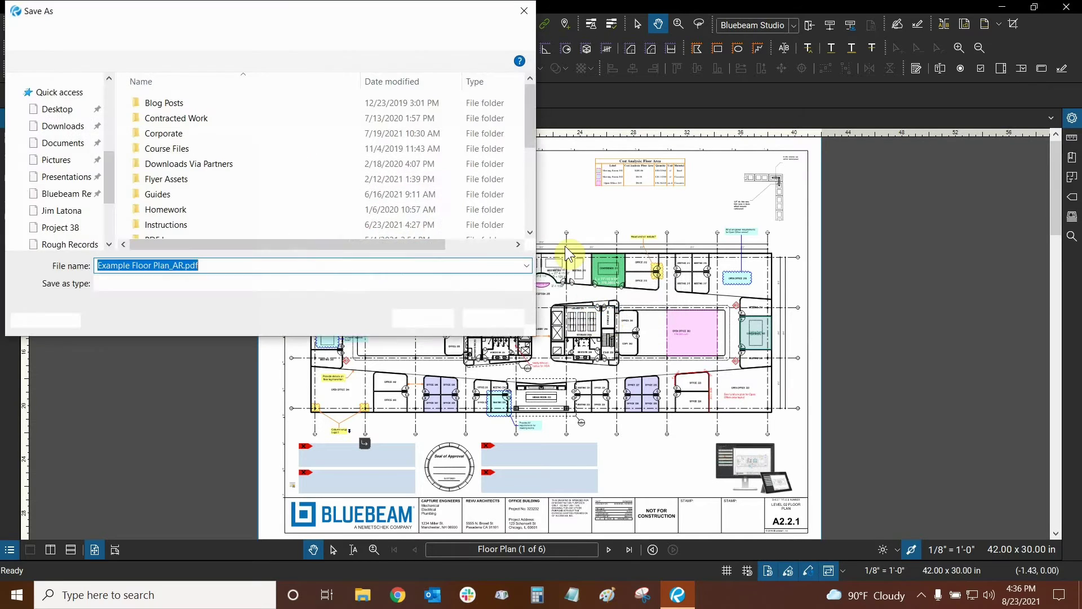
left_click(184, 265)
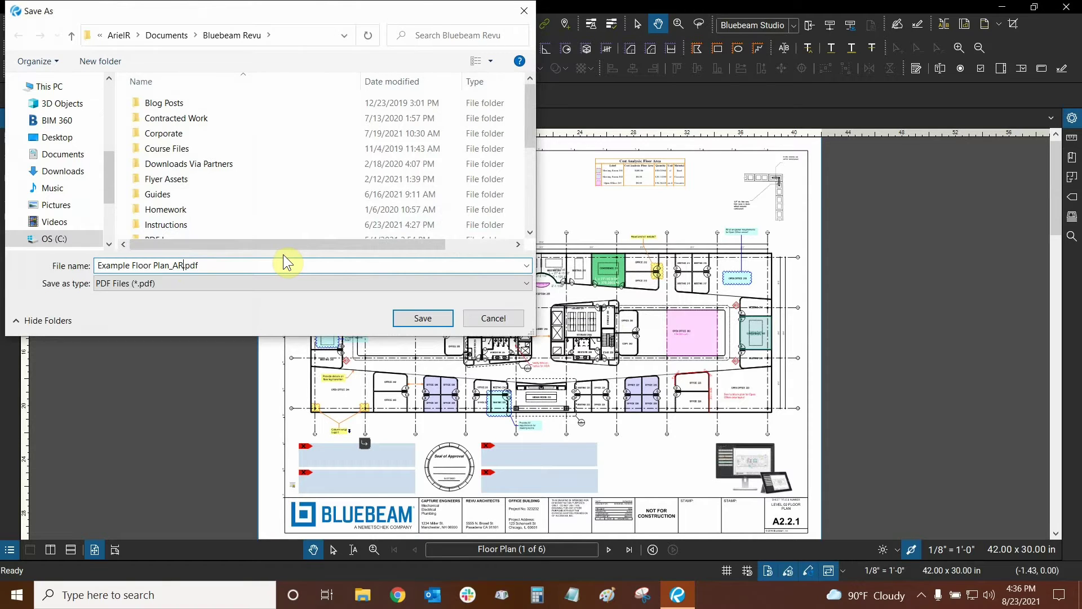
type("_Redacted")
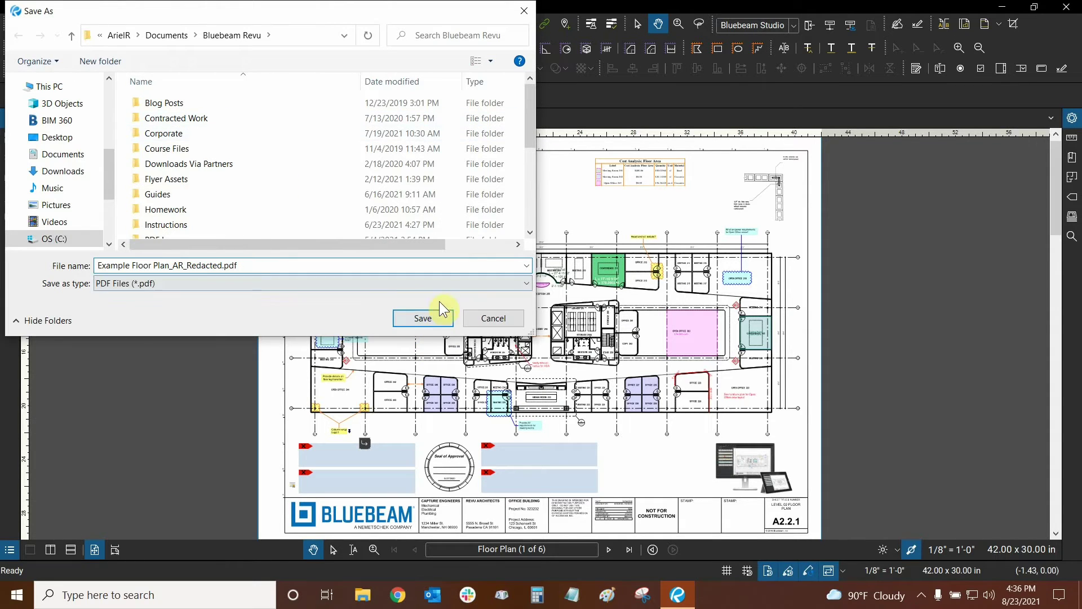
left_click(435, 319)
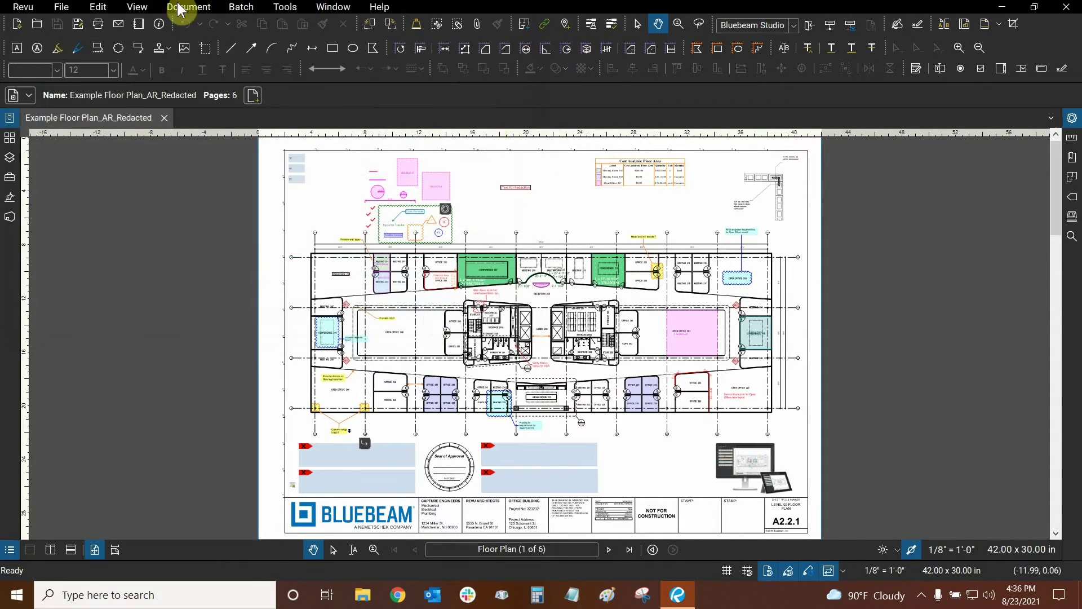
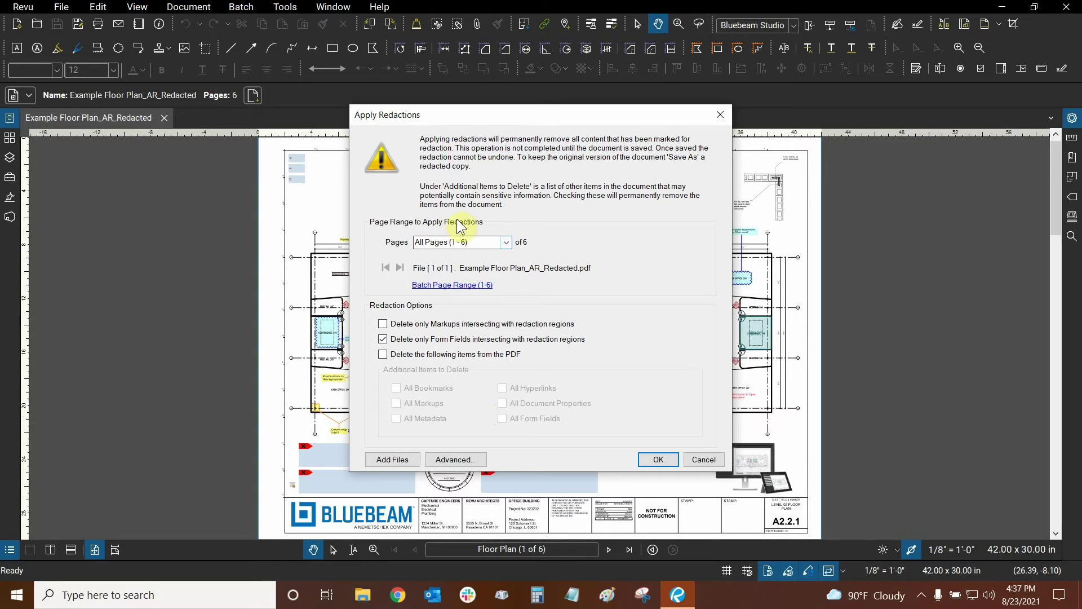
- Limit the redactions to the current page, enabling deletion of only intersecting markups and disabling deletion of intersecting form fields
left_click(505, 244)
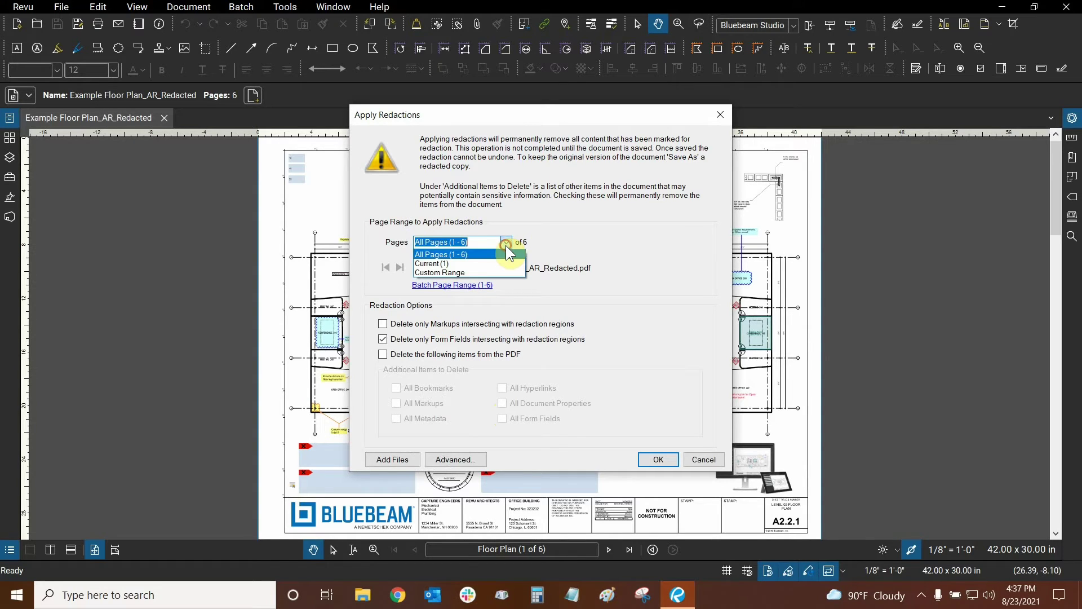
left_click(450, 264)
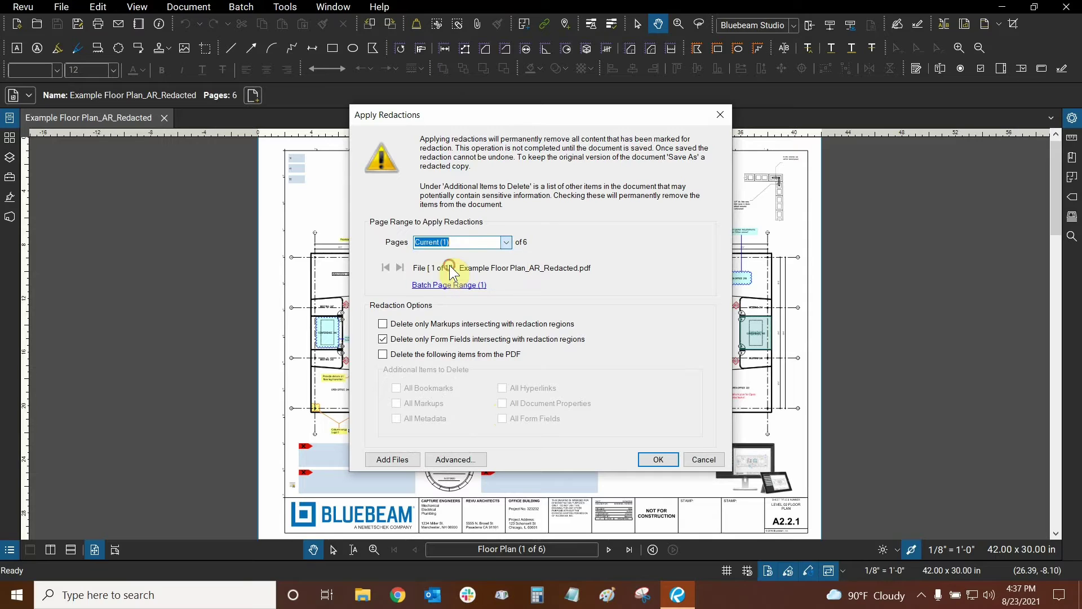
left_click(384, 337)
left_click(384, 338)
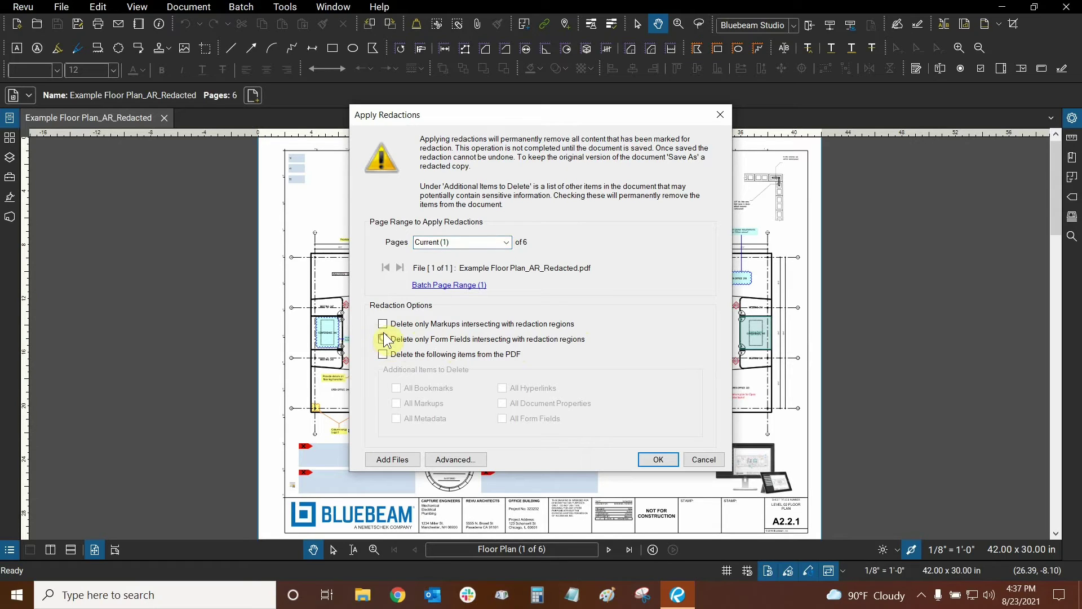
left_click(383, 324)
- Review the page range choices and the advanced redaction filters, keeping Text, Image and Vector selected
left_click(392, 461)
left_click(509, 243)
left_click(511, 247)
left_click(463, 469)
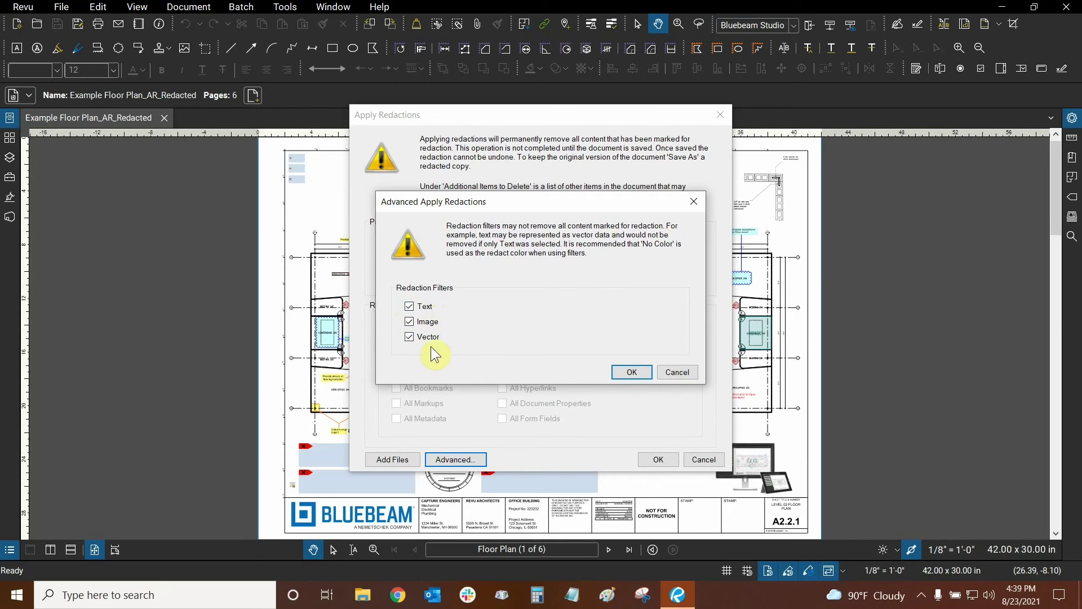
left_click(342, 277)
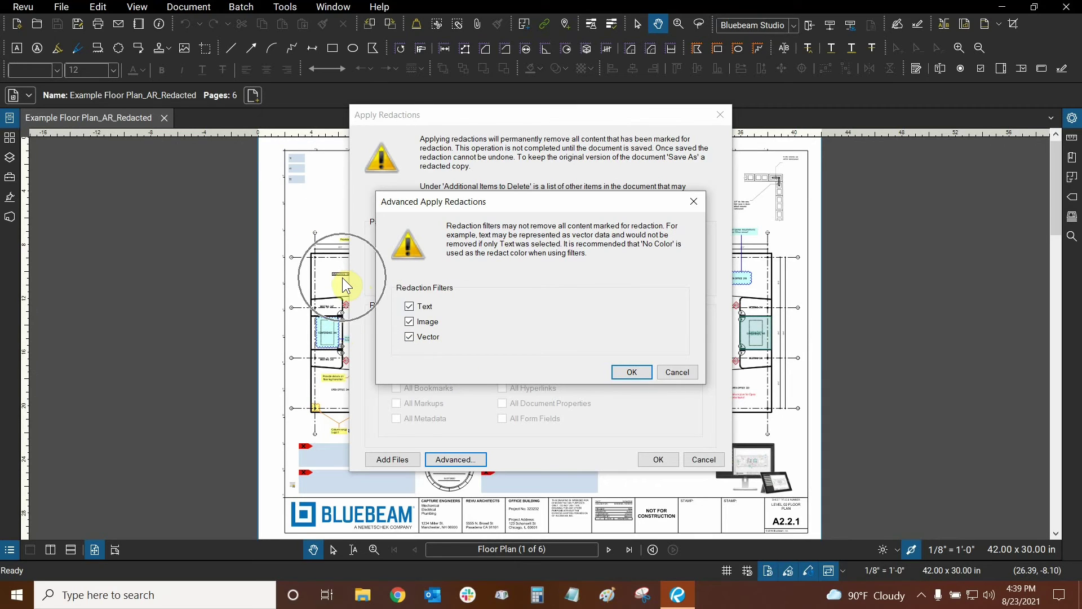
left_click(632, 372)
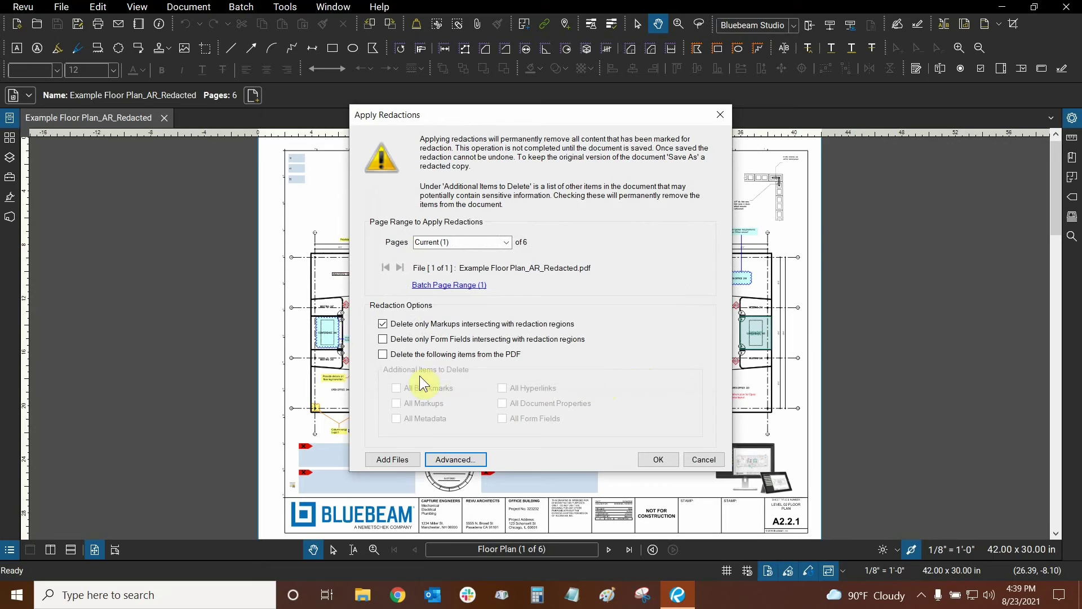
- Check the additional items that can be deleted from the PDF, leave that option off, and apply the redactions
left_click(383, 355)
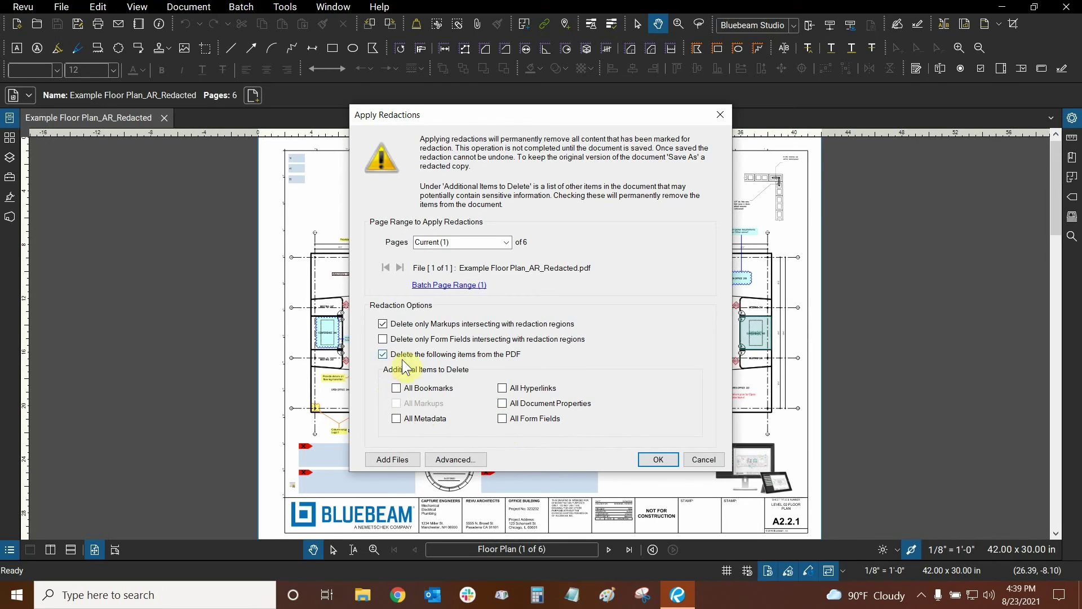
left_click(383, 354)
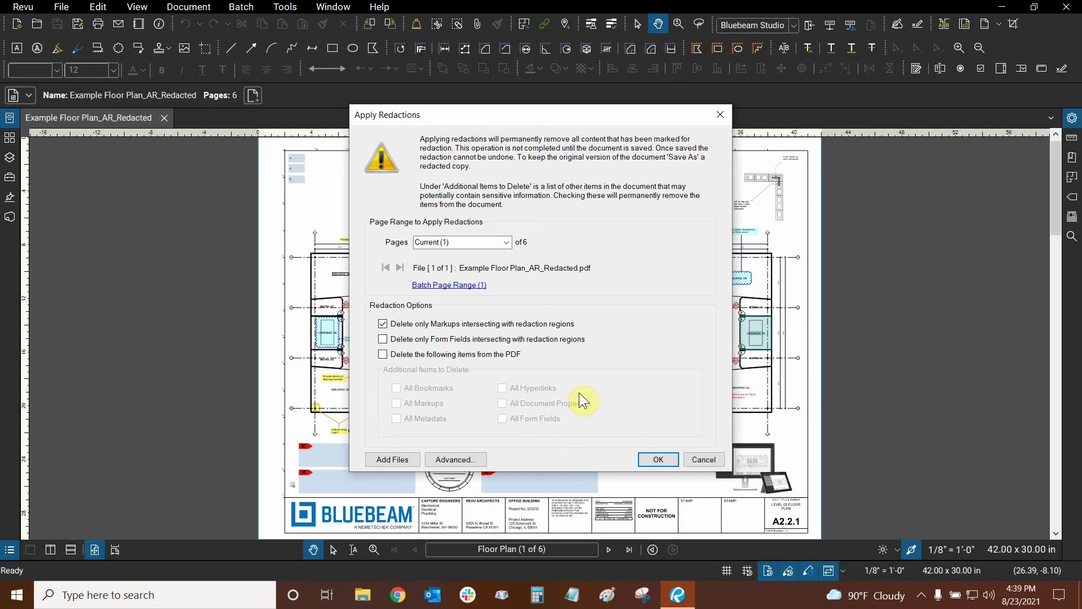
left_click(653, 459)
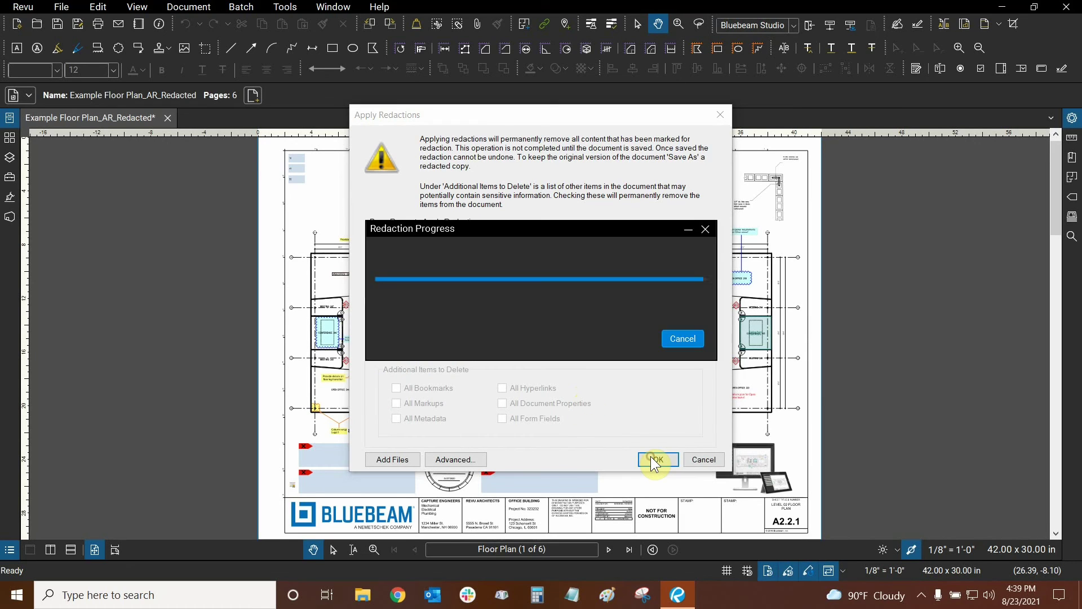
- Inspect the redacted areas at the open office label beside Meeting 201 and at the note above the floor plan
scroll(434, 266, "up", 6)
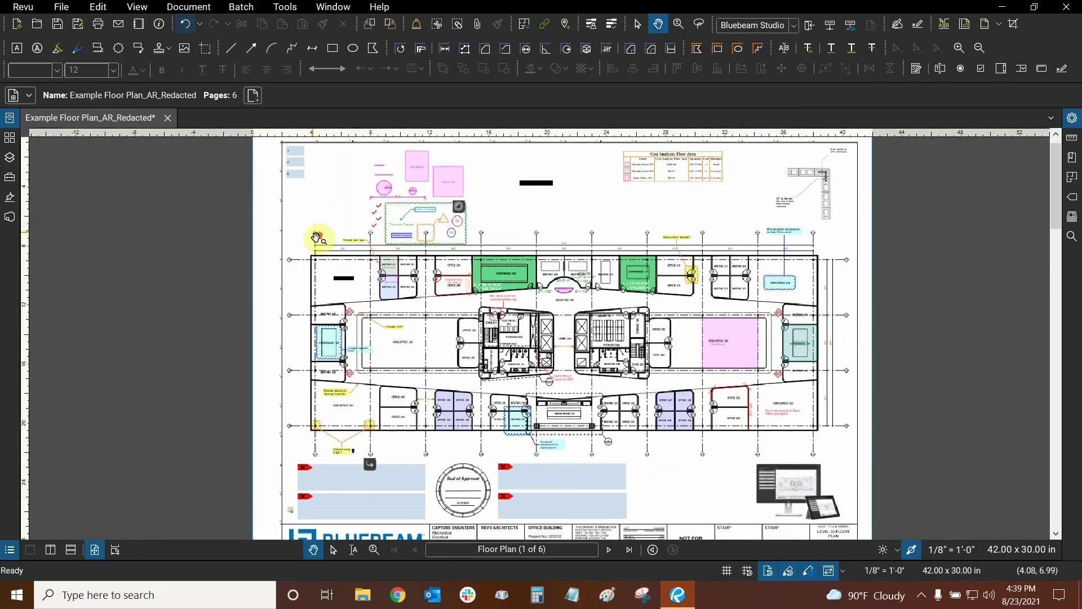
scroll(412, 263, "up", 2)
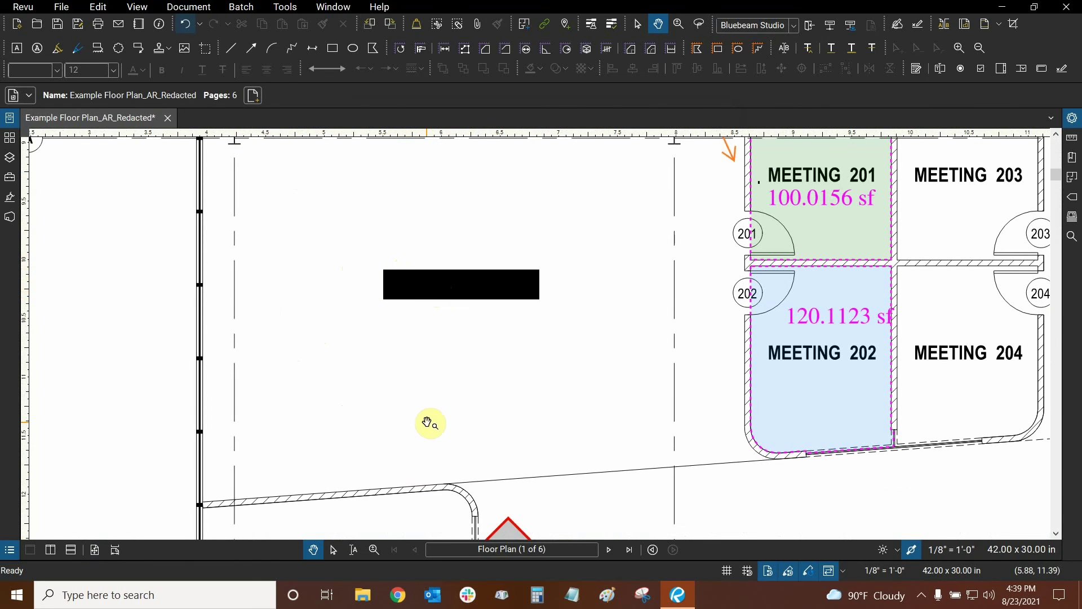
scroll(467, 220, "down", 6)
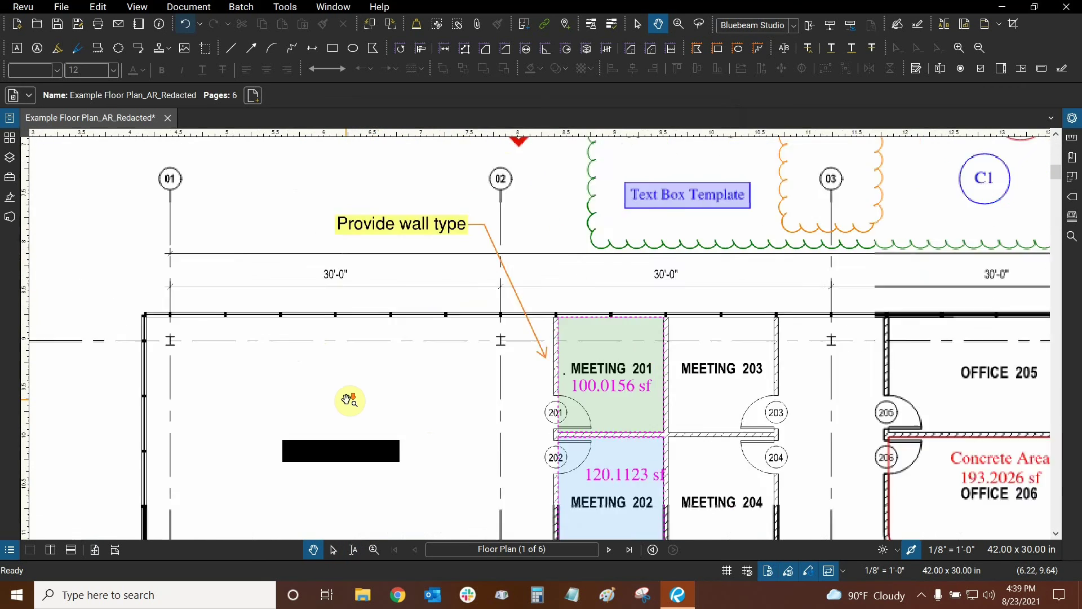
scroll(693, 244, "up", 5)
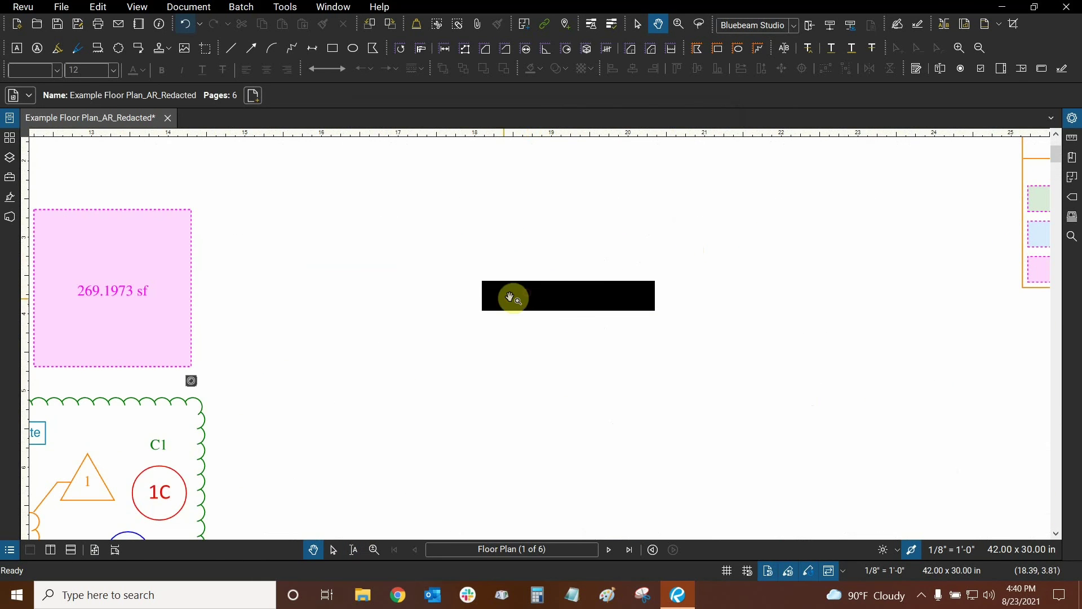
scroll(527, 279, "down", 3)
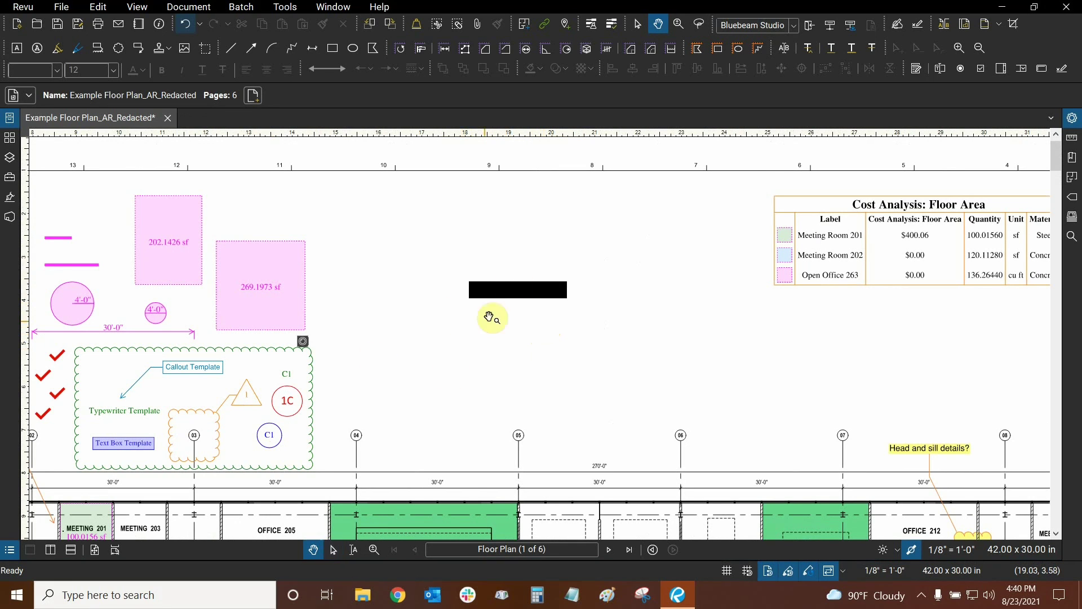
scroll(475, 303, "down", 4)
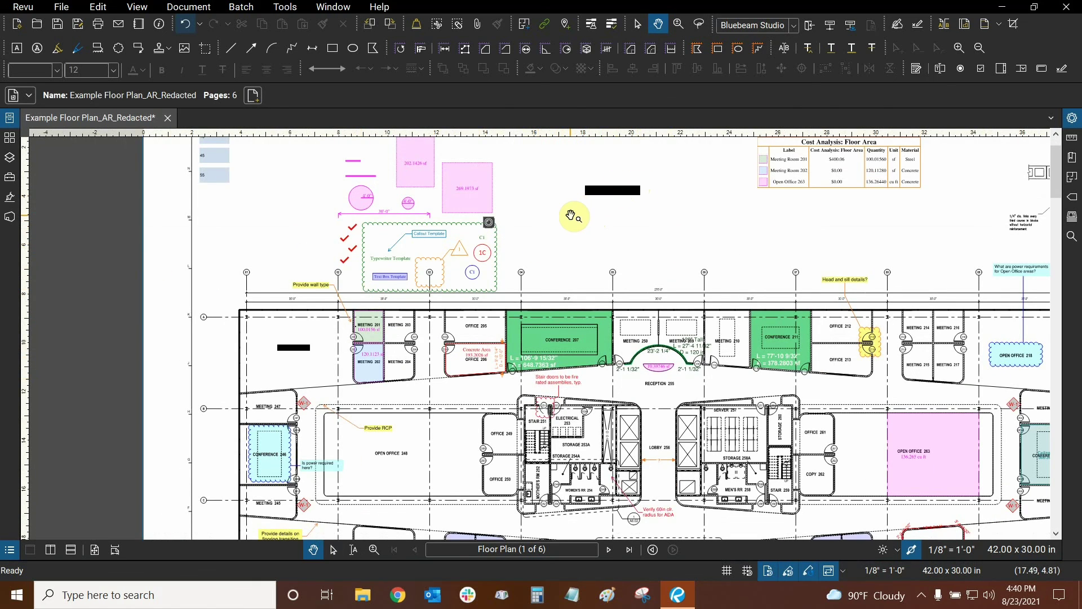
scroll(572, 214, "down", 2)
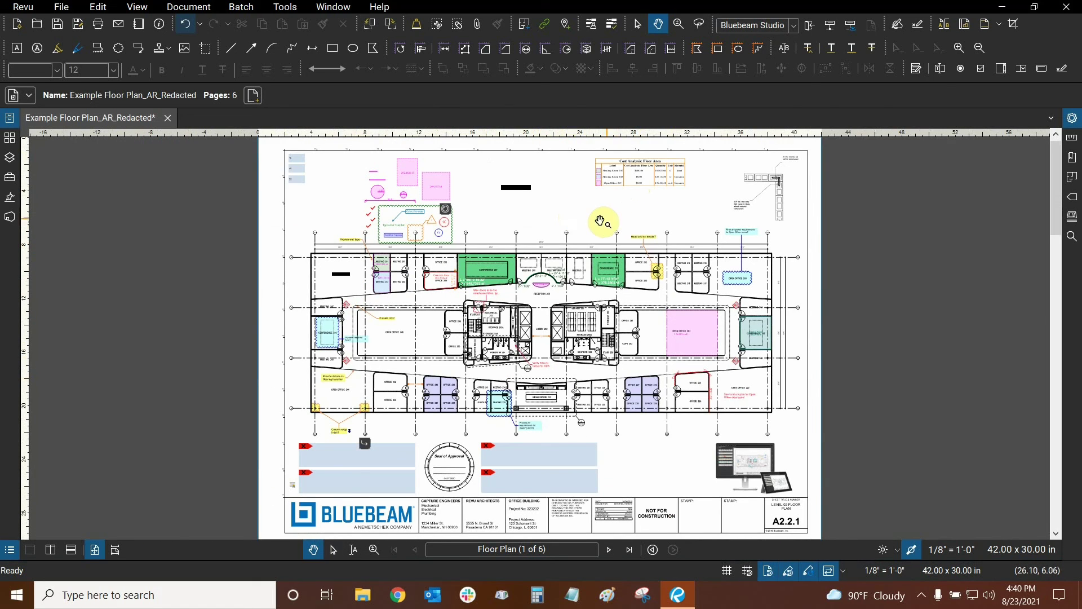